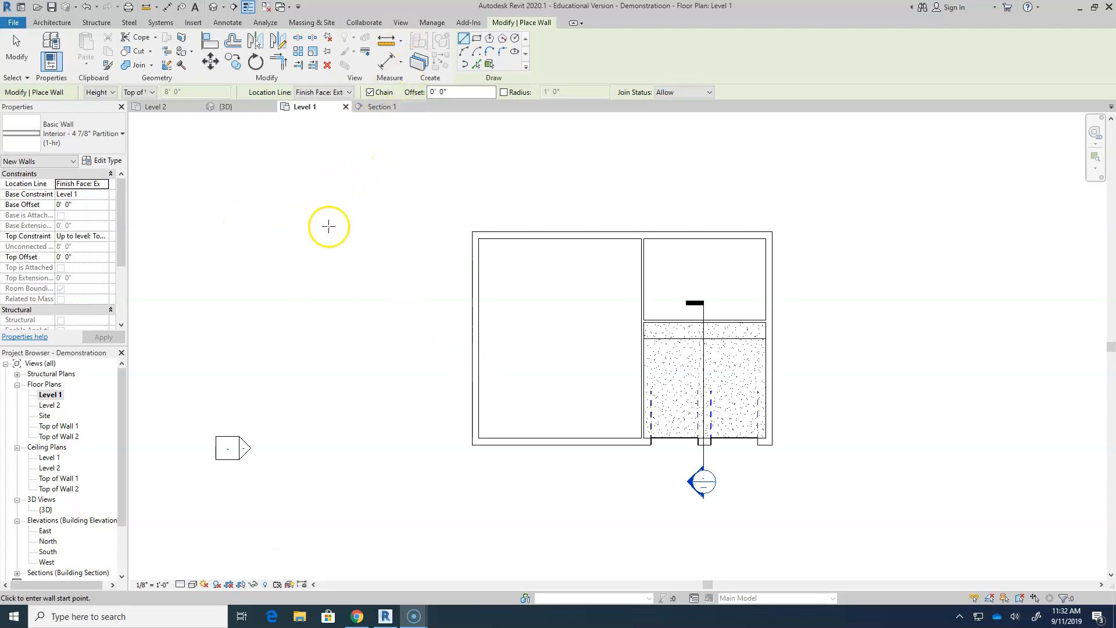
Start a new architectural floor on Level 1 using the 8" slab floor type.
left_click(52, 22)
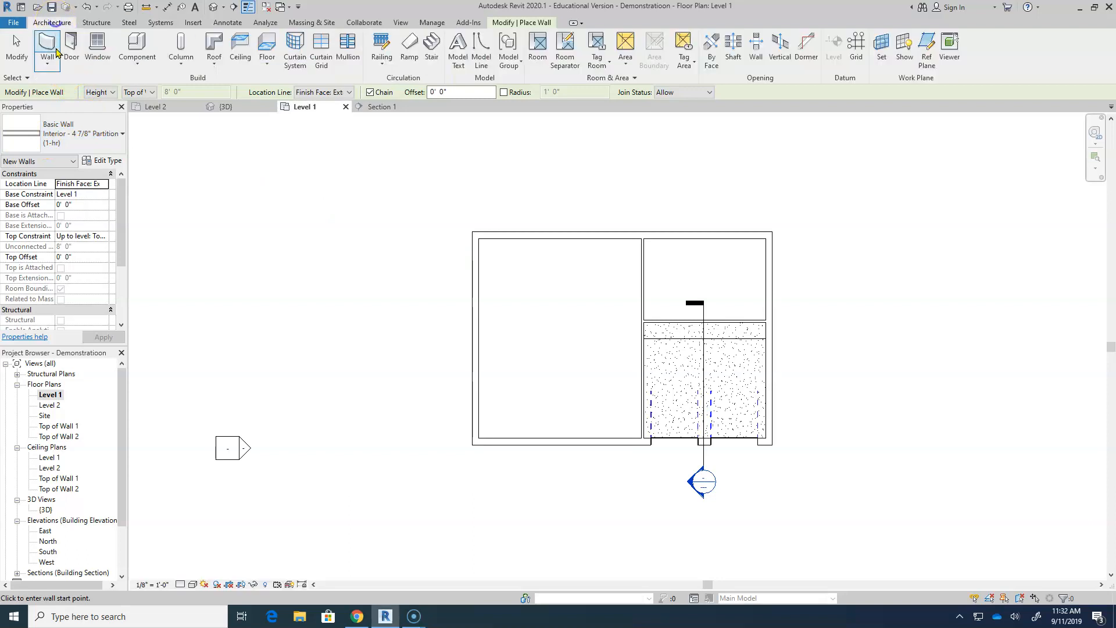
left_click(267, 52)
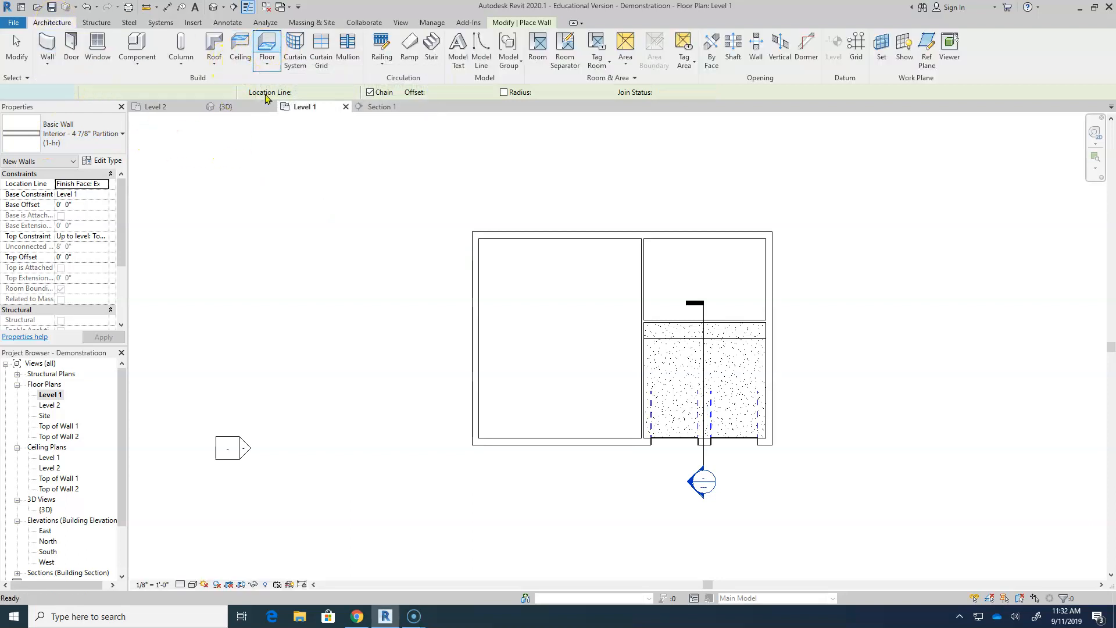
left_click(100, 136)
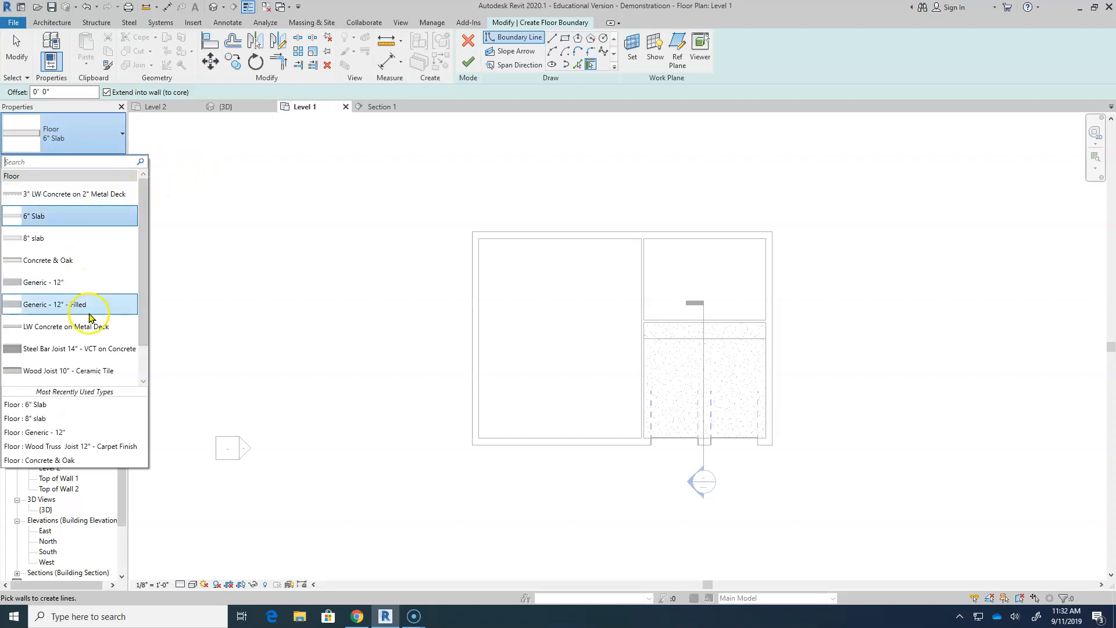
scroll(84, 338, "down", 2)
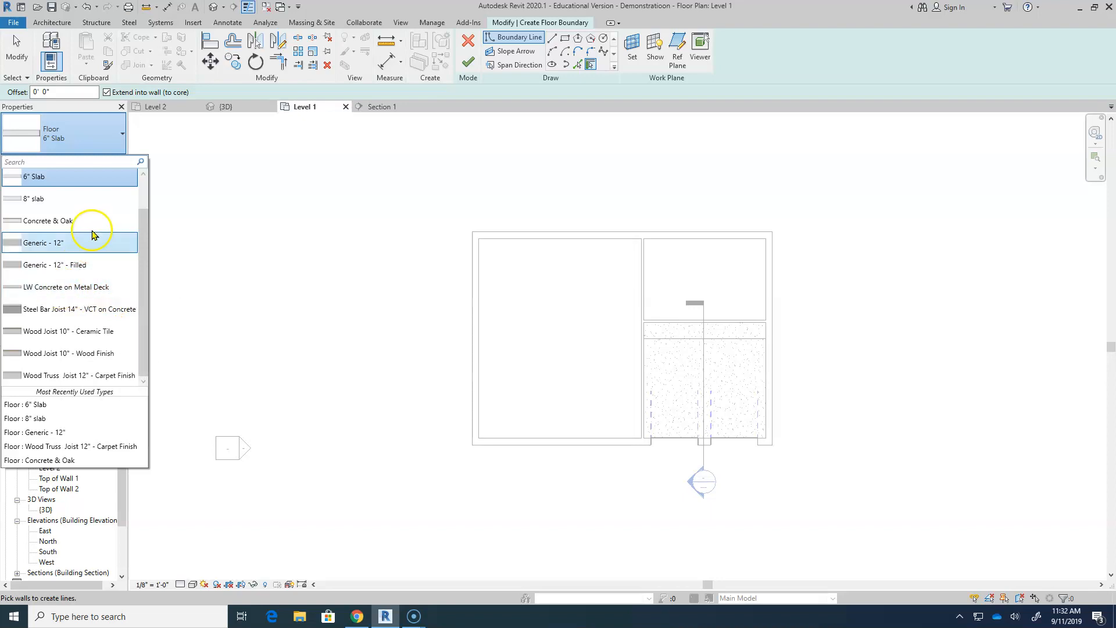
scroll(89, 200, "up", 2)
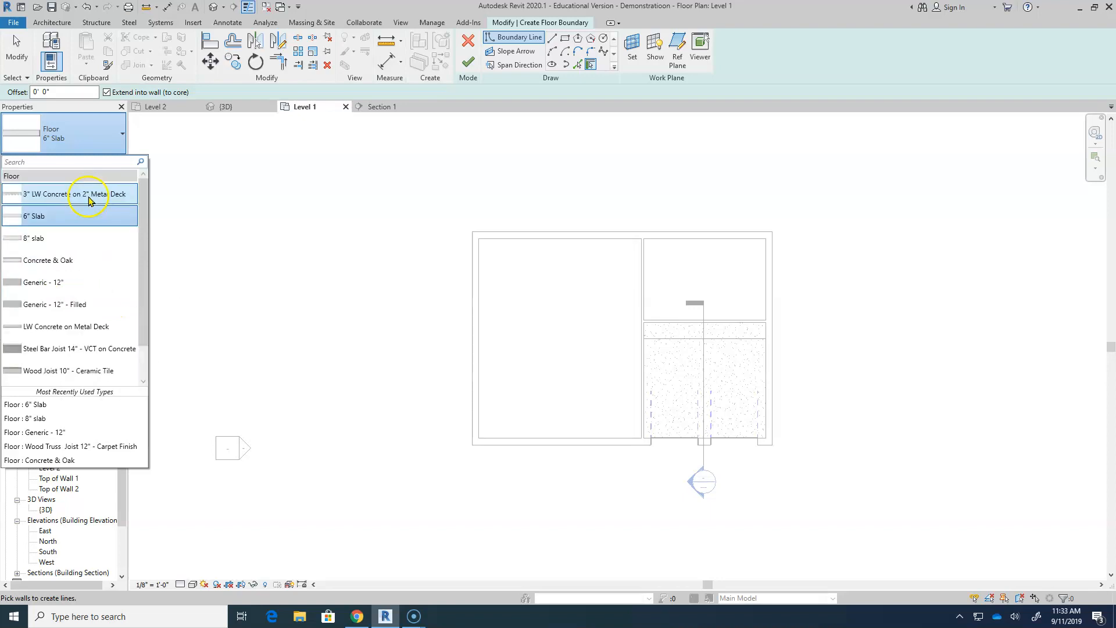
left_click(52, 240)
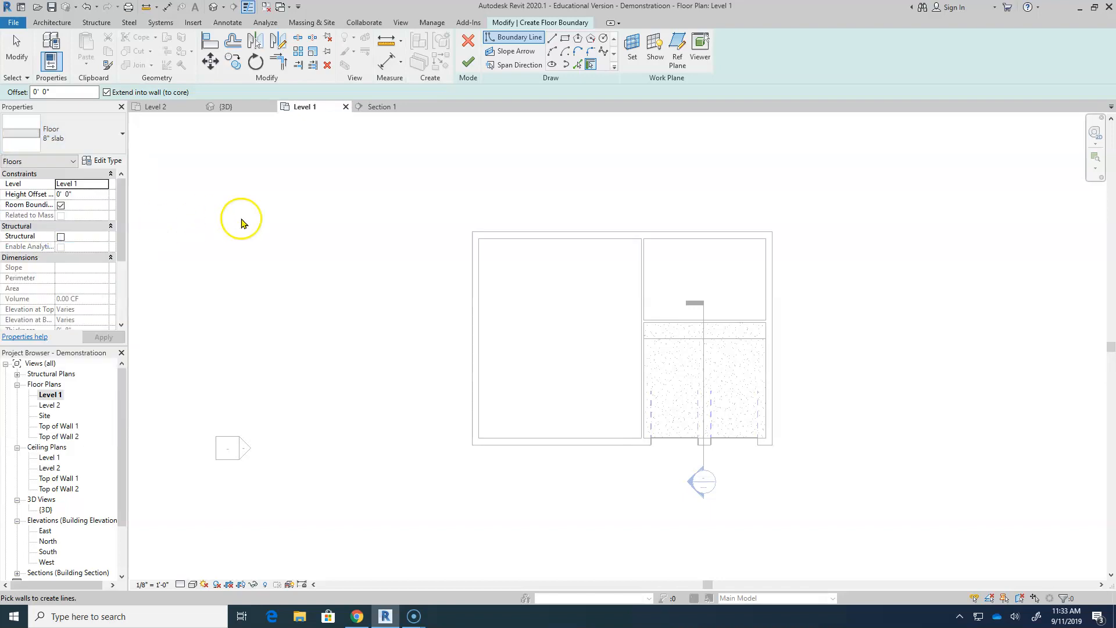
Duplicate the 8" slab floor type under the name 8" slab W w/oak finish.
left_click(119, 161)
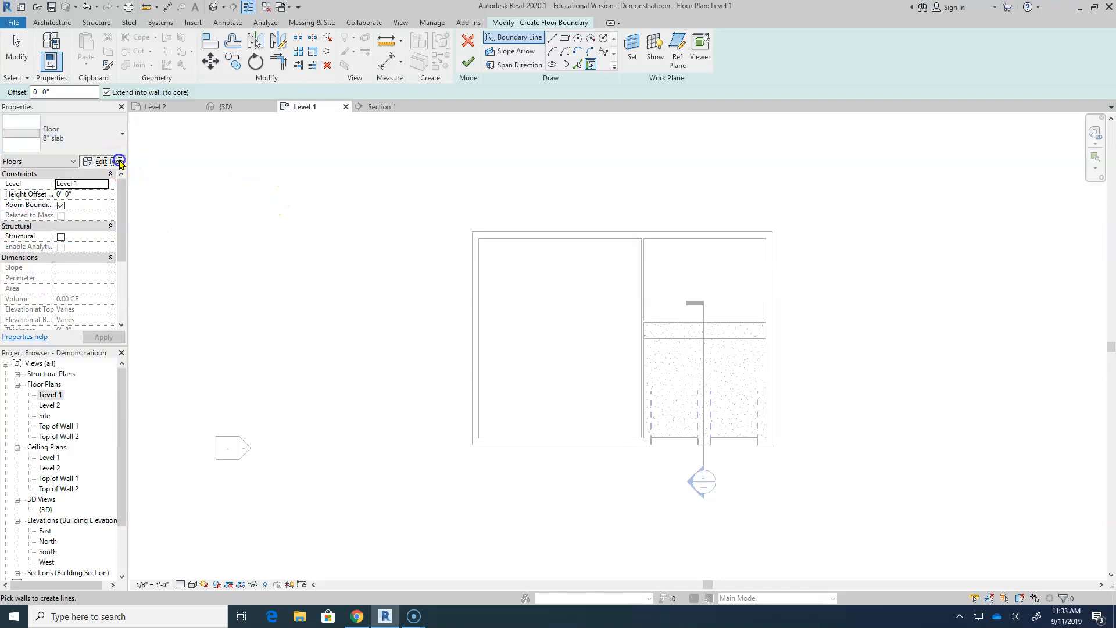
left_click(849, 163)
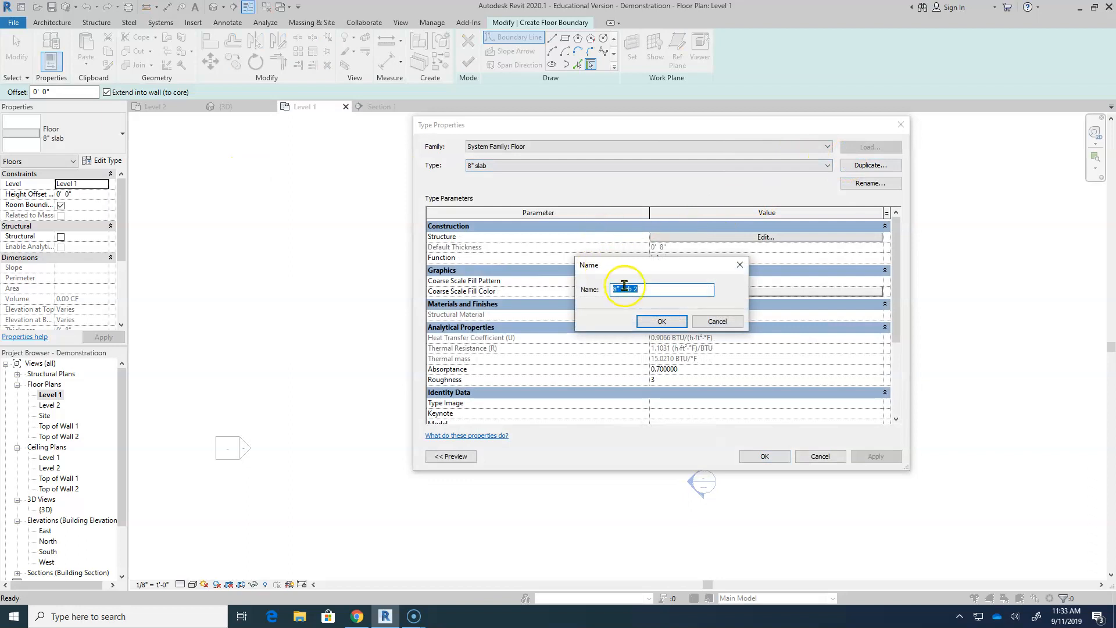
left_click_drag(641, 287, 634, 286)
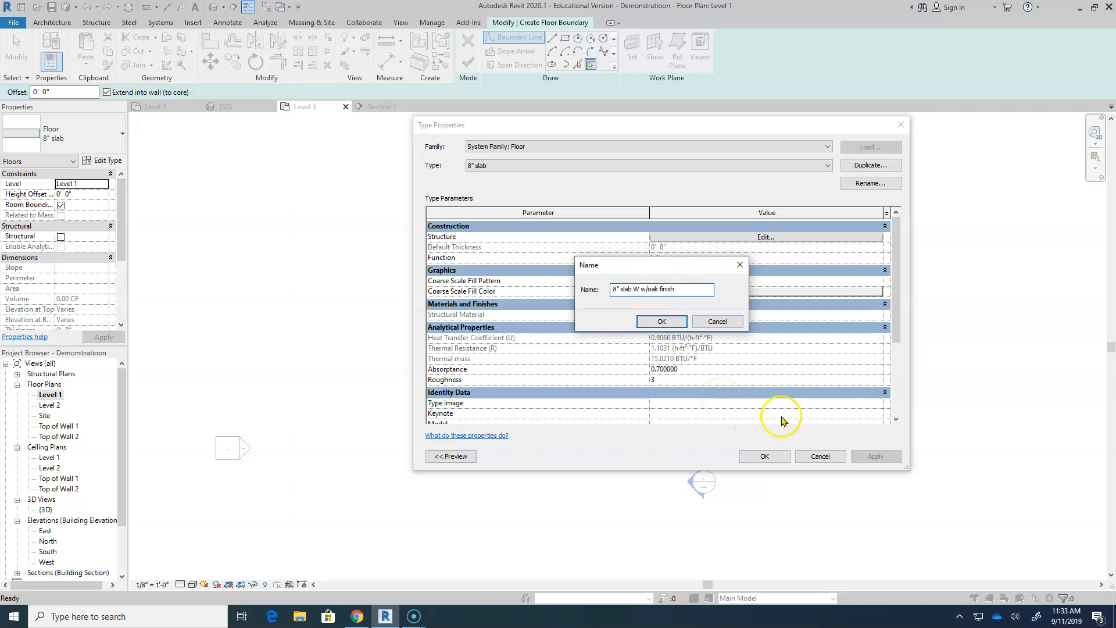
left_click(668, 322)
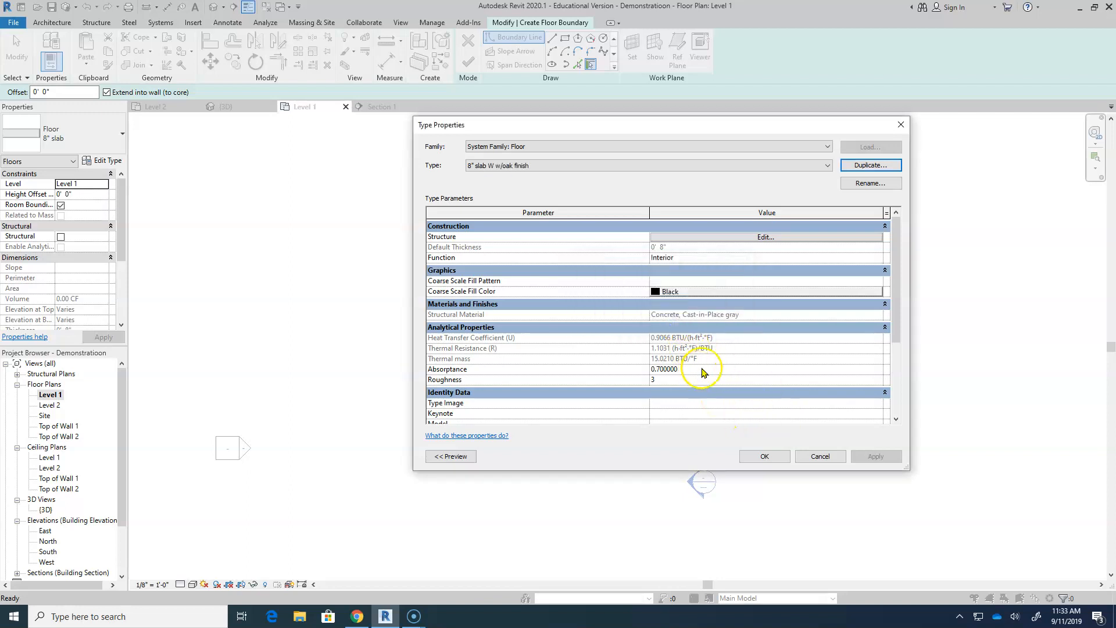
Insert a new layer in the floor type's structure and place it above the upper core boundary.
left_click(756, 237)
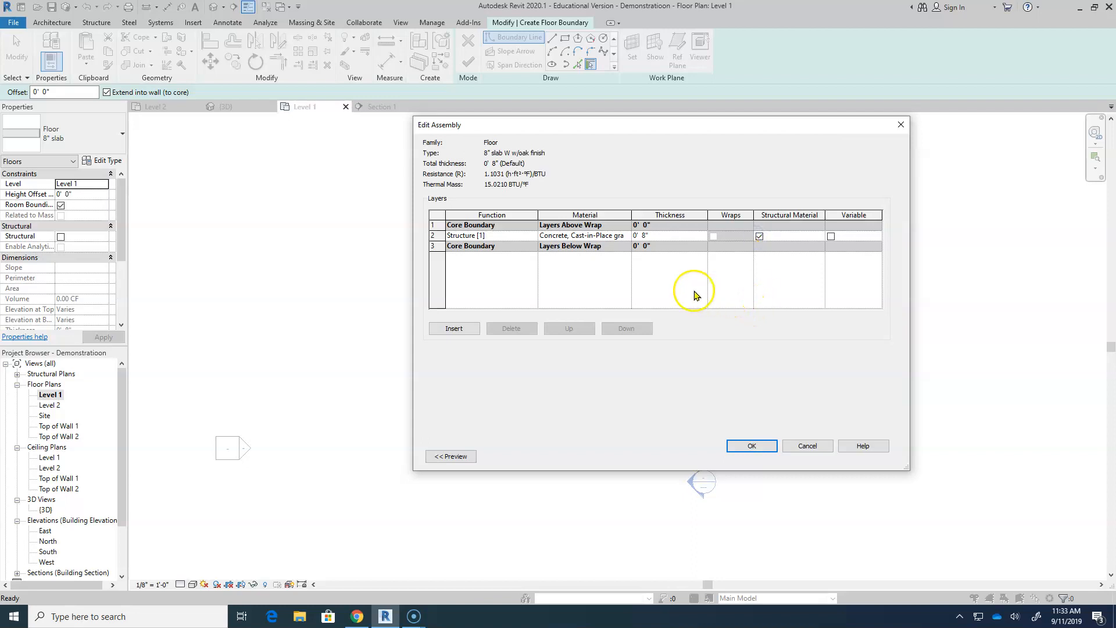
left_click(466, 328)
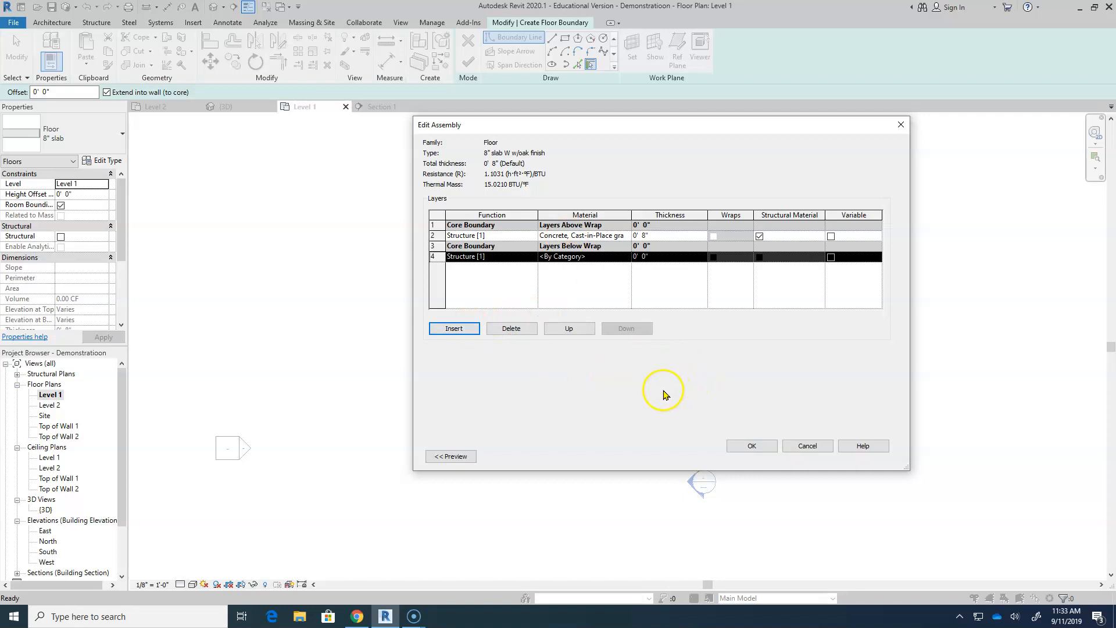
left_click(581, 329)
left_click(582, 328)
left_click(582, 329)
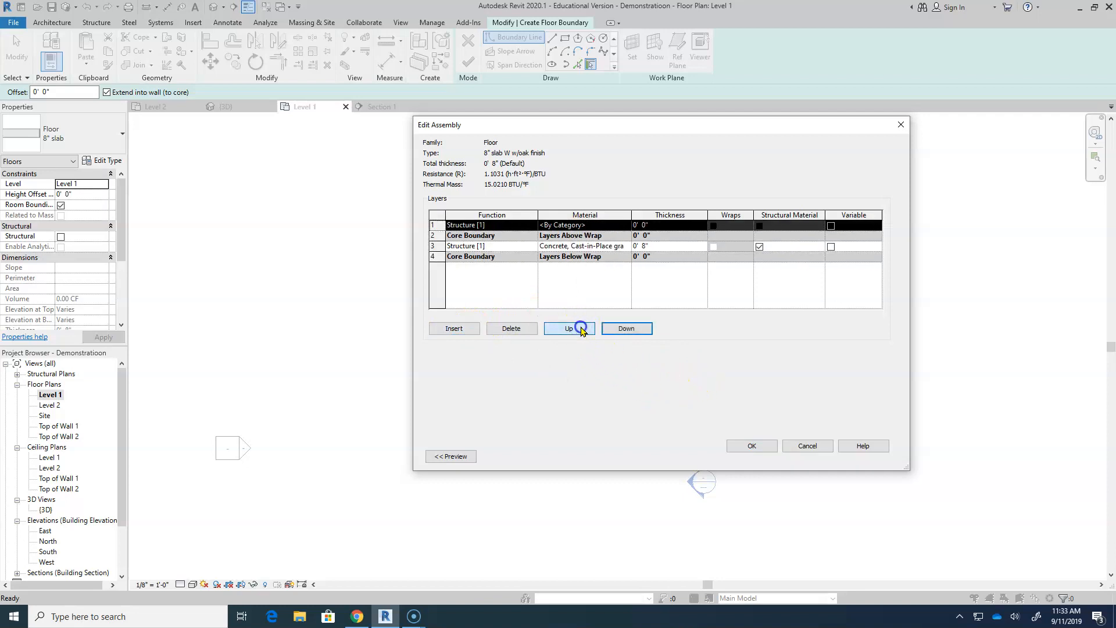
Assign the Oak Flooring material to the new uppermost layer of the floor assembly.
left_click(608, 225)
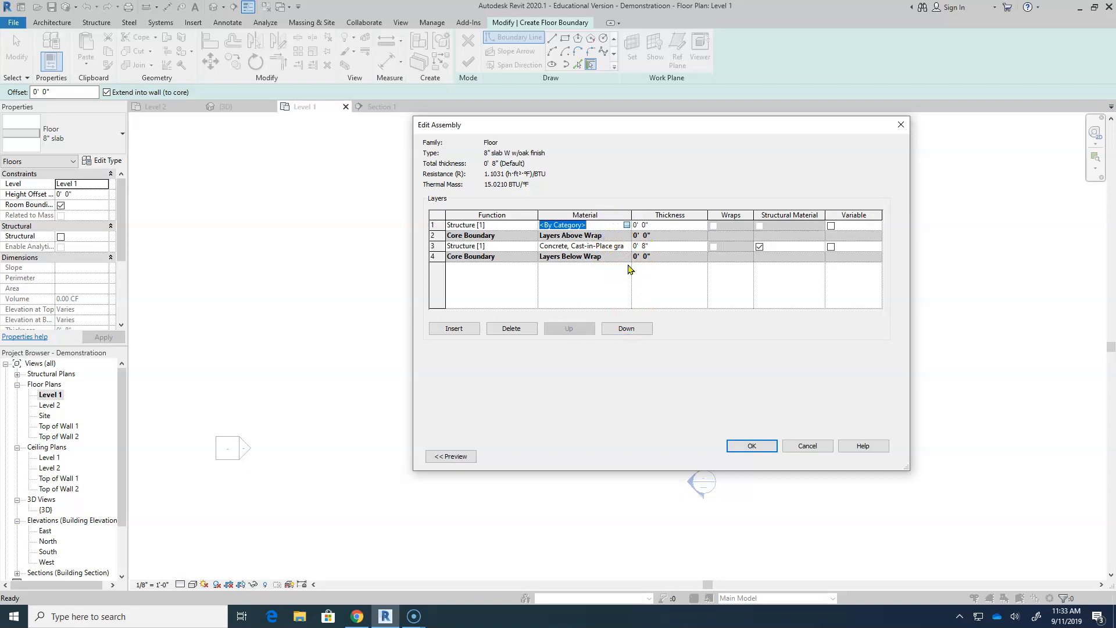
left_click(626, 225)
scroll(576, 346, "down", 3)
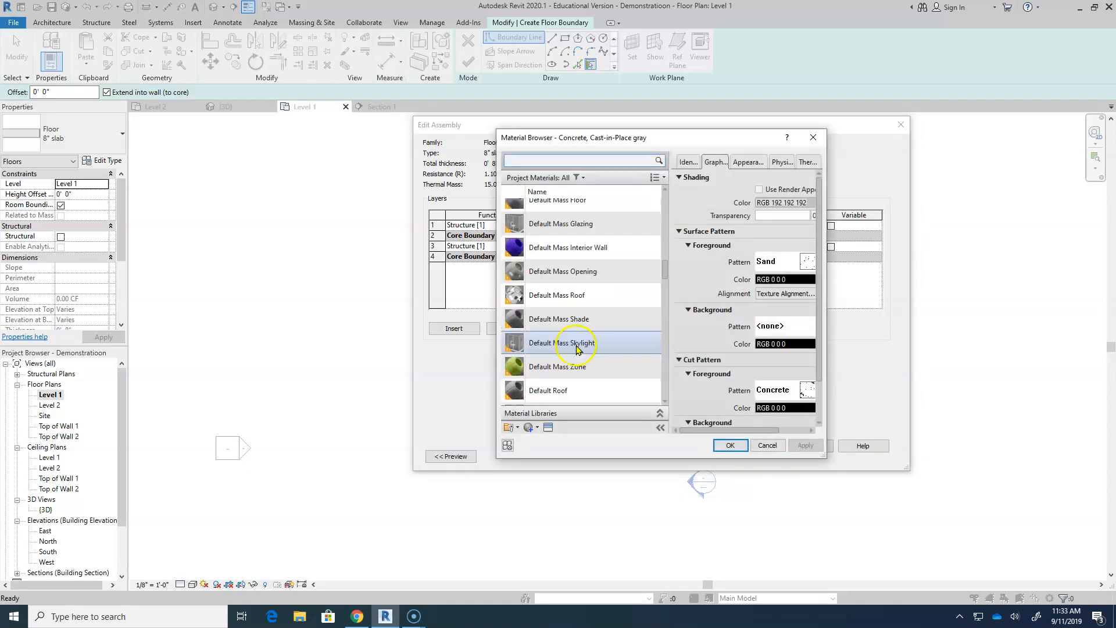
scroll(577, 348, "down", 6)
scroll(596, 340, "down", 3)
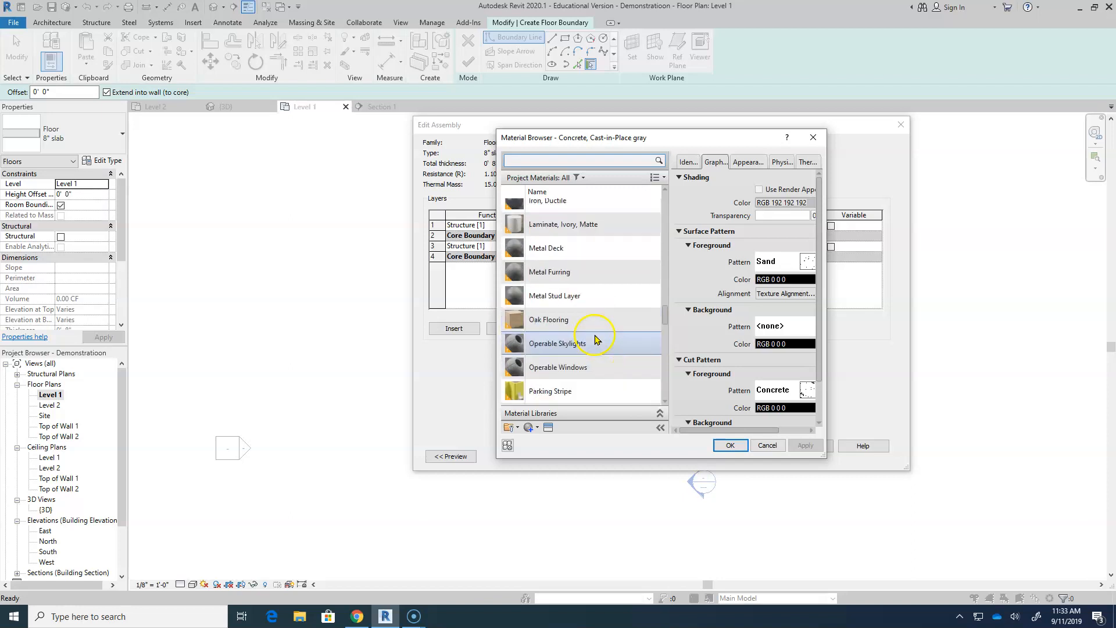
left_click(587, 319)
left_click(731, 445)
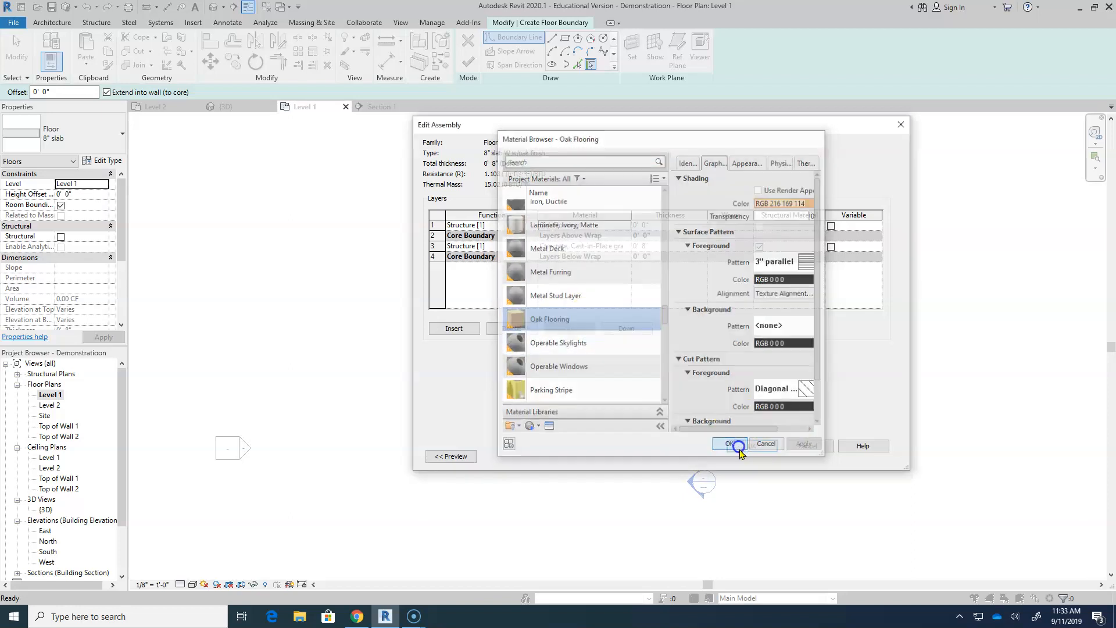
Set the oak layer's thickness to 3/4" and accept the floor assembly and type properties.
left_click(669, 226)
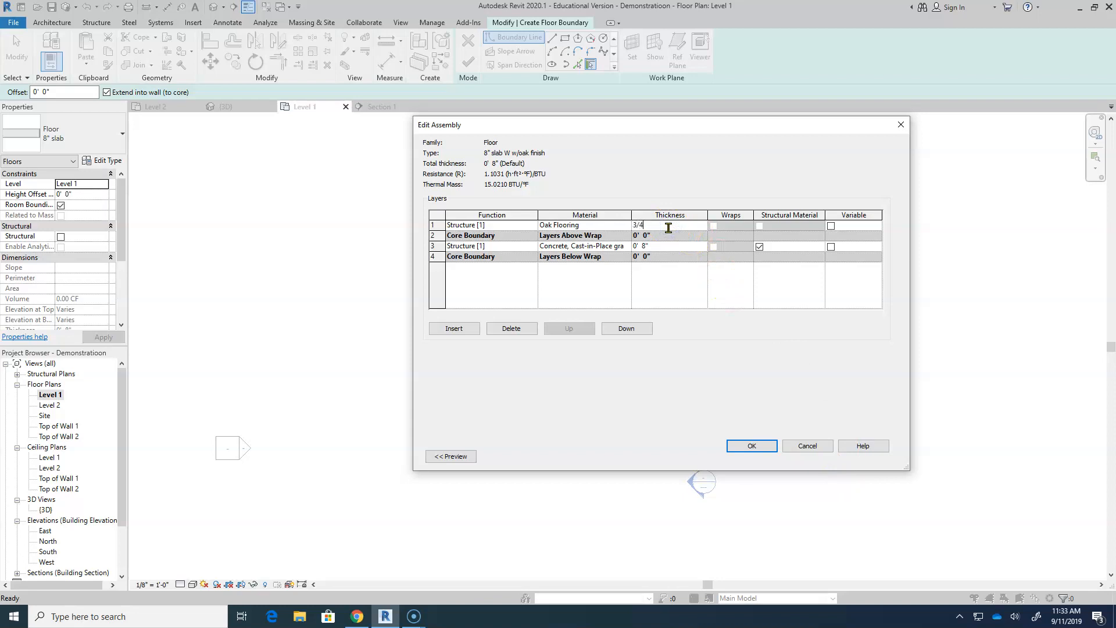
type("3/4\"")
key("Tab")
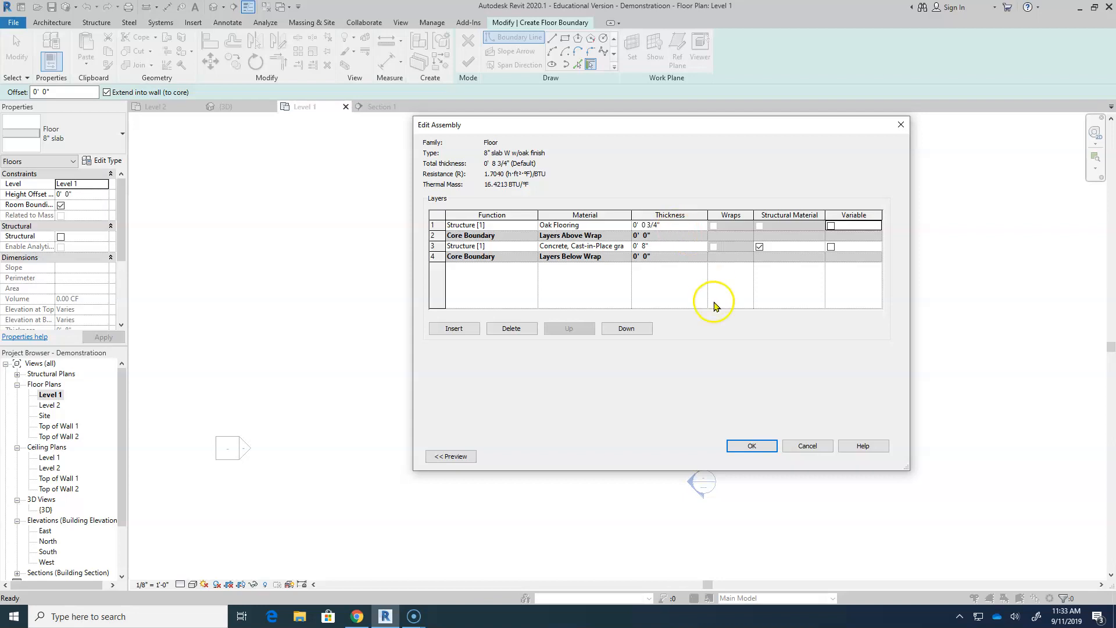
left_click(764, 440)
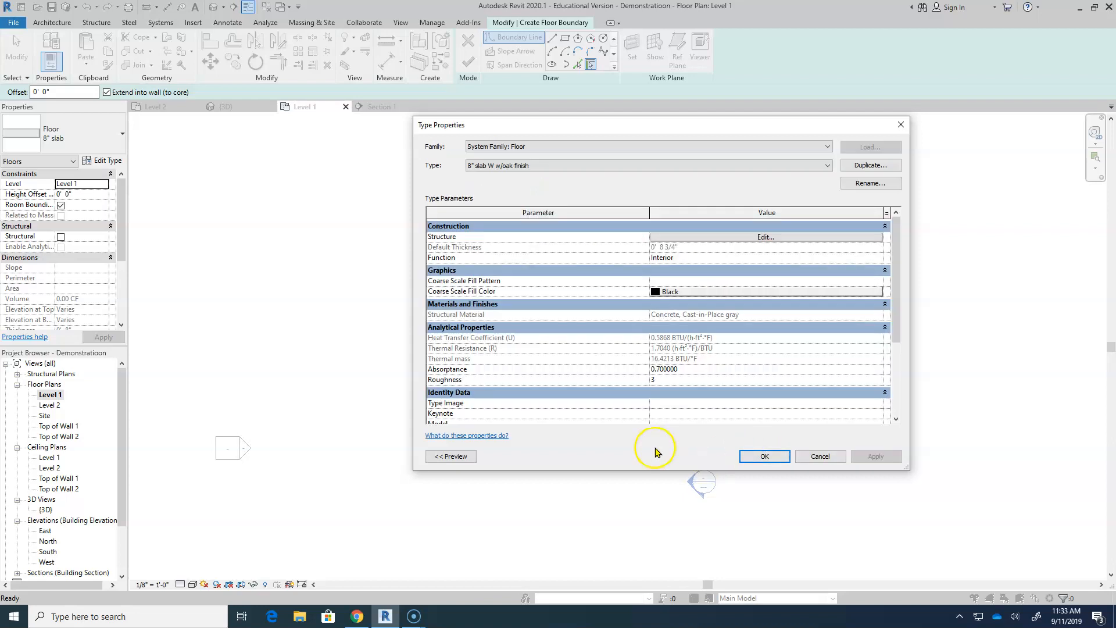
left_click(762, 454)
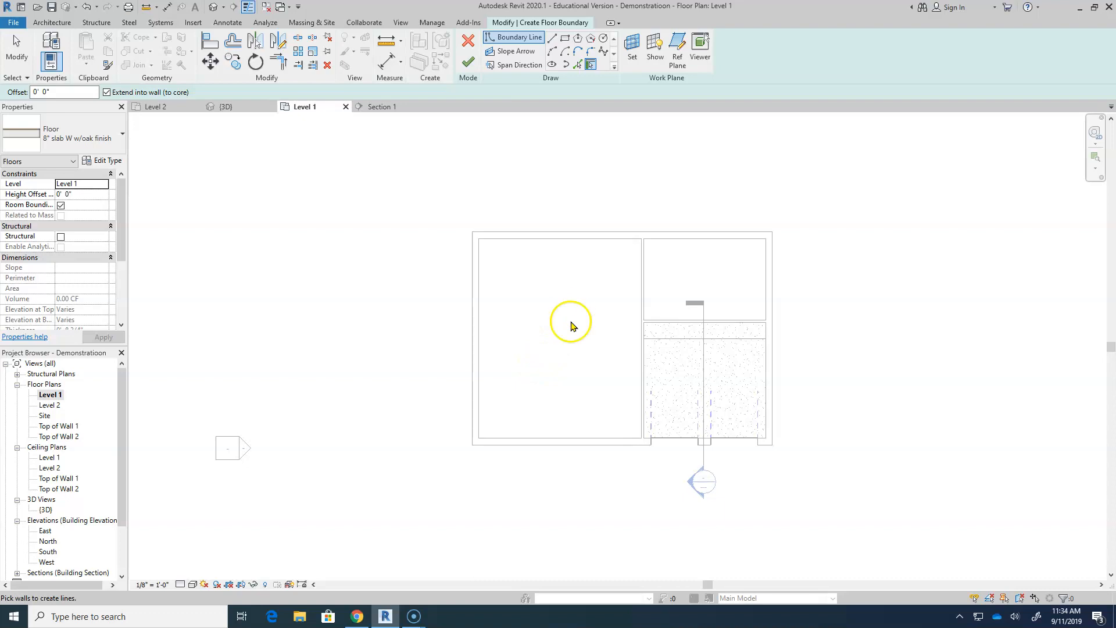
Draw straight floor boundary lines along the exterior face of the large room's west wall, then along the north wall to the interior partition.
left_click(552, 39)
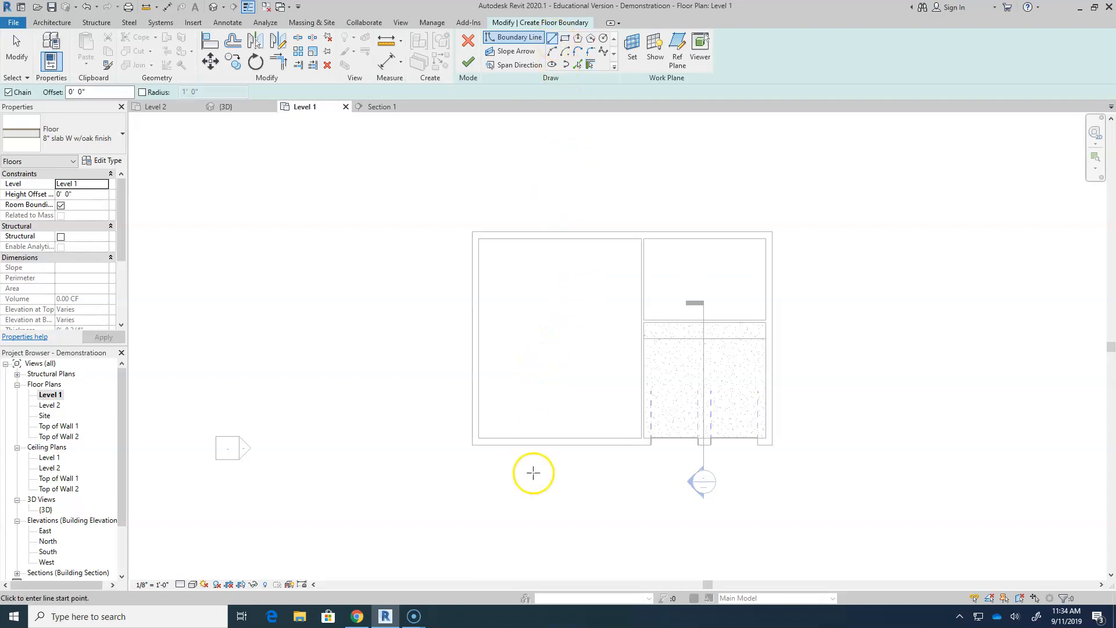
left_click(472, 445)
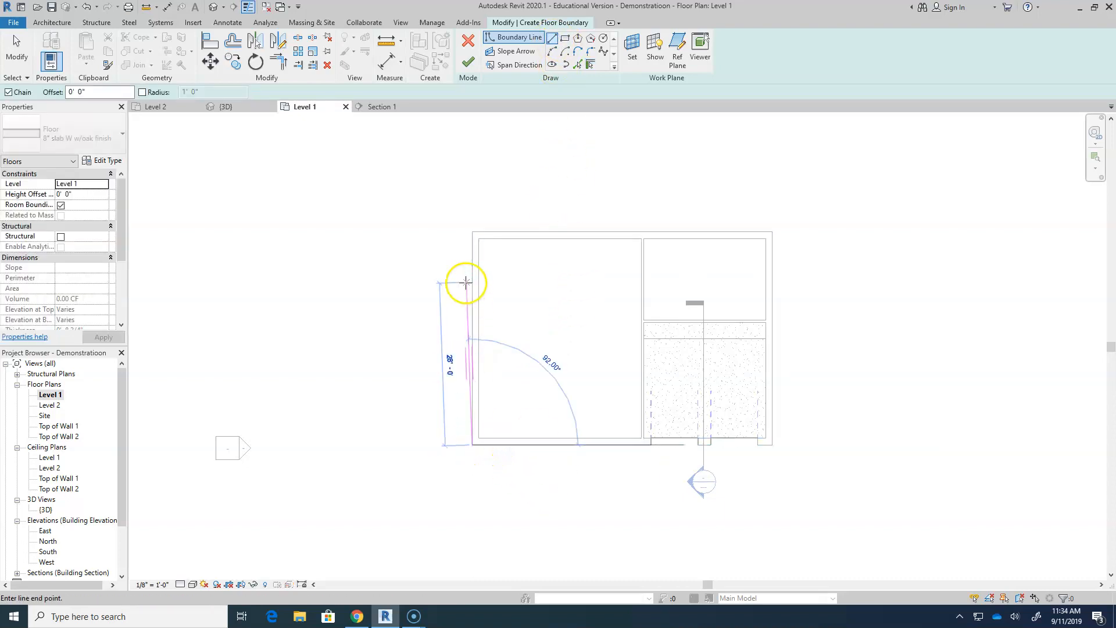
left_click(472, 232)
left_click(640, 232)
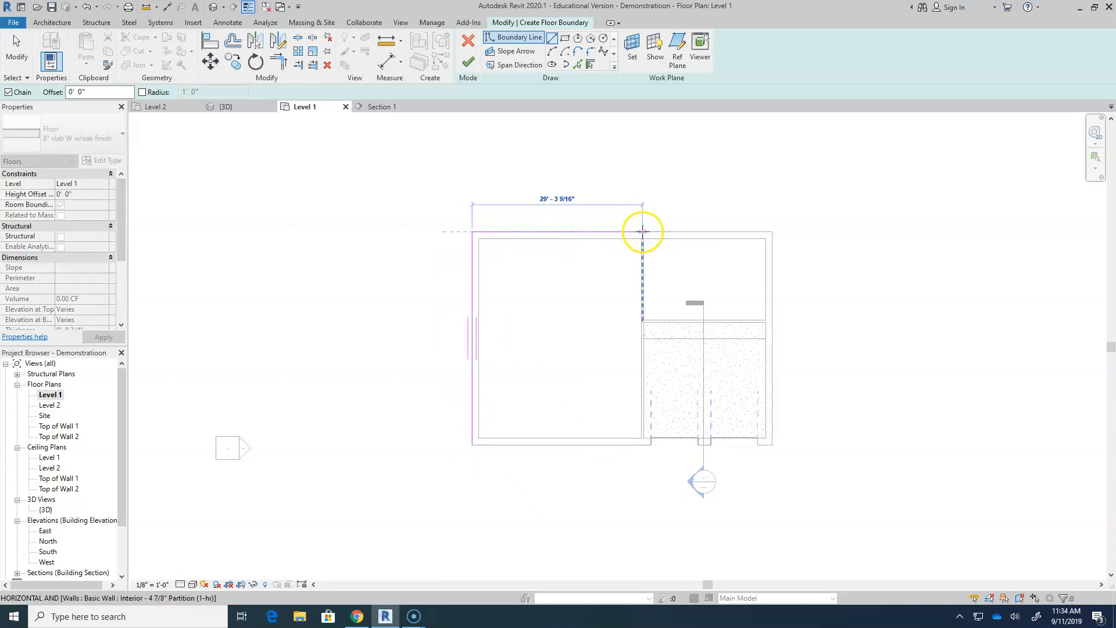
scroll(642, 231, "up", 3)
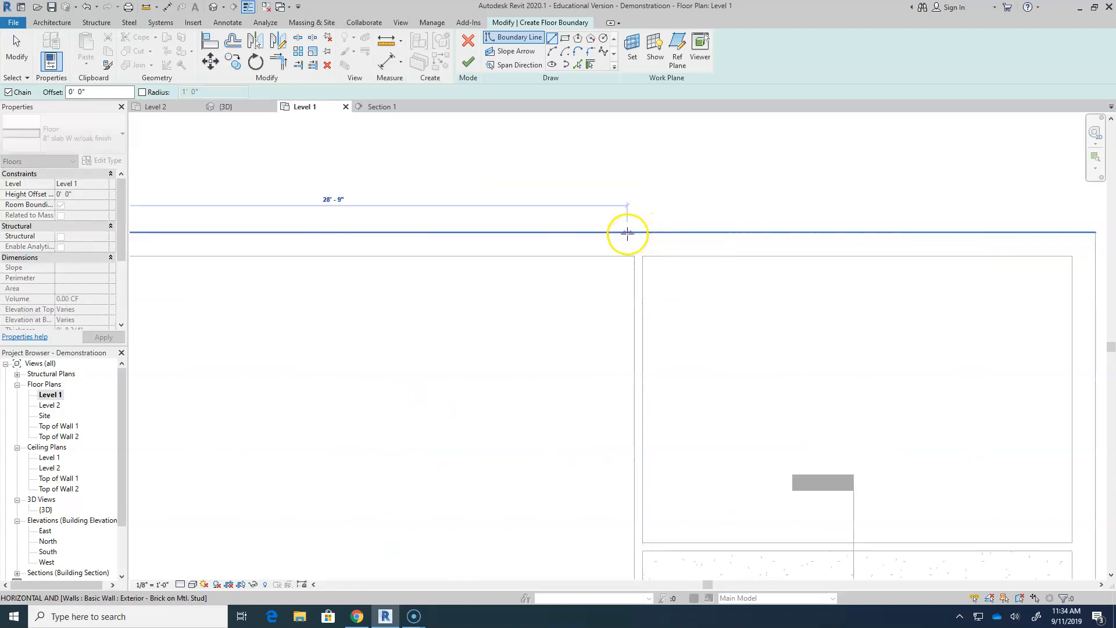
scroll(638, 244, "up", 2)
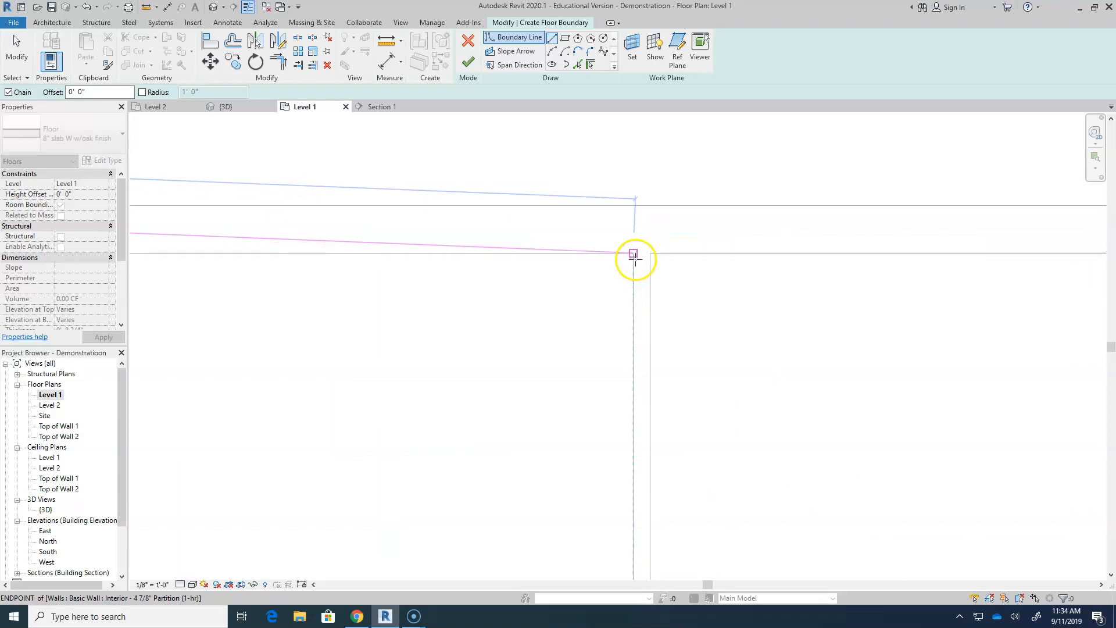
scroll(643, 256, "up", 2)
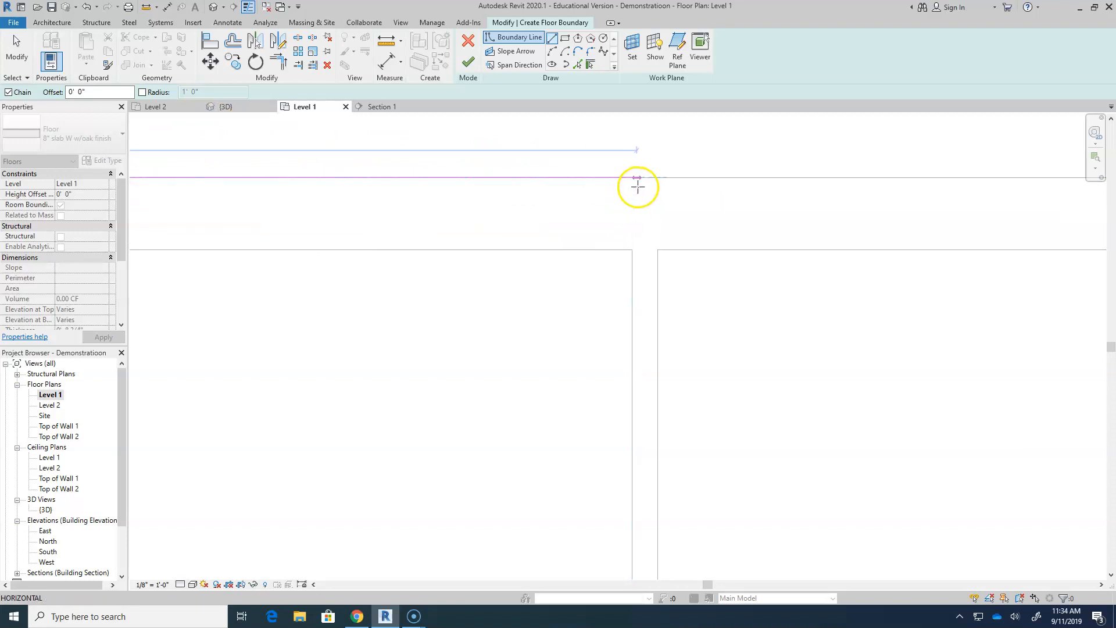
left_click(637, 179)
Continue the boundary down the partition to the south wall's exterior face and back to the southwest corner to close the loop.
scroll(638, 397, "down", 4)
middle_click_drag(633, 437, 616, 63)
scroll(612, 515, "down", 2)
middle_click_drag(616, 515, 601, 333)
scroll(602, 474, "down", 1)
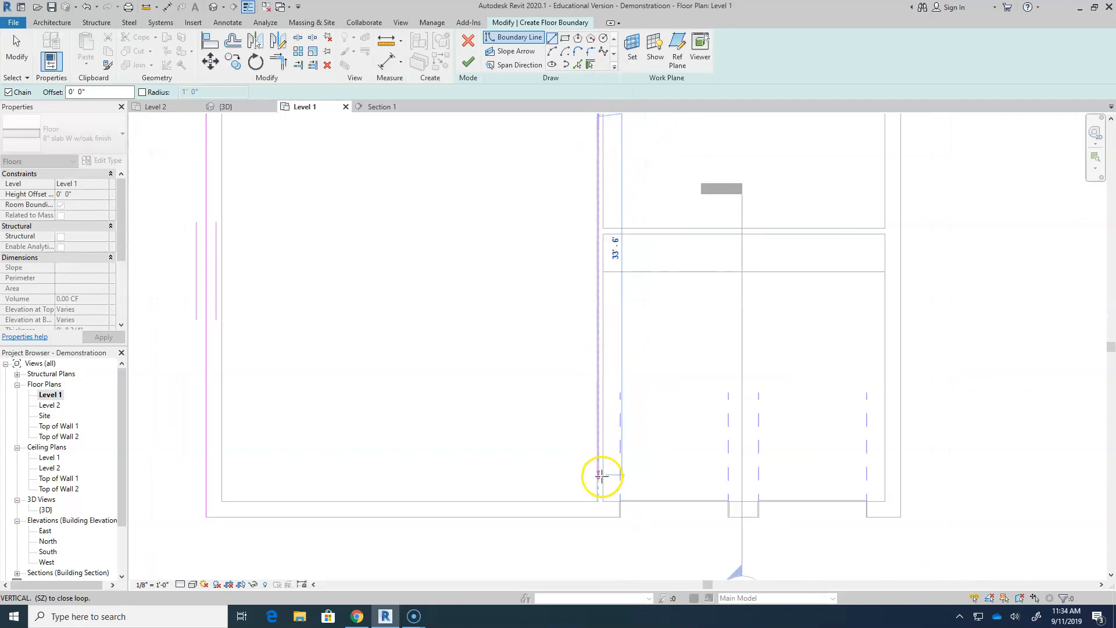
left_click(594, 506)
scroll(594, 506, "up", 2)
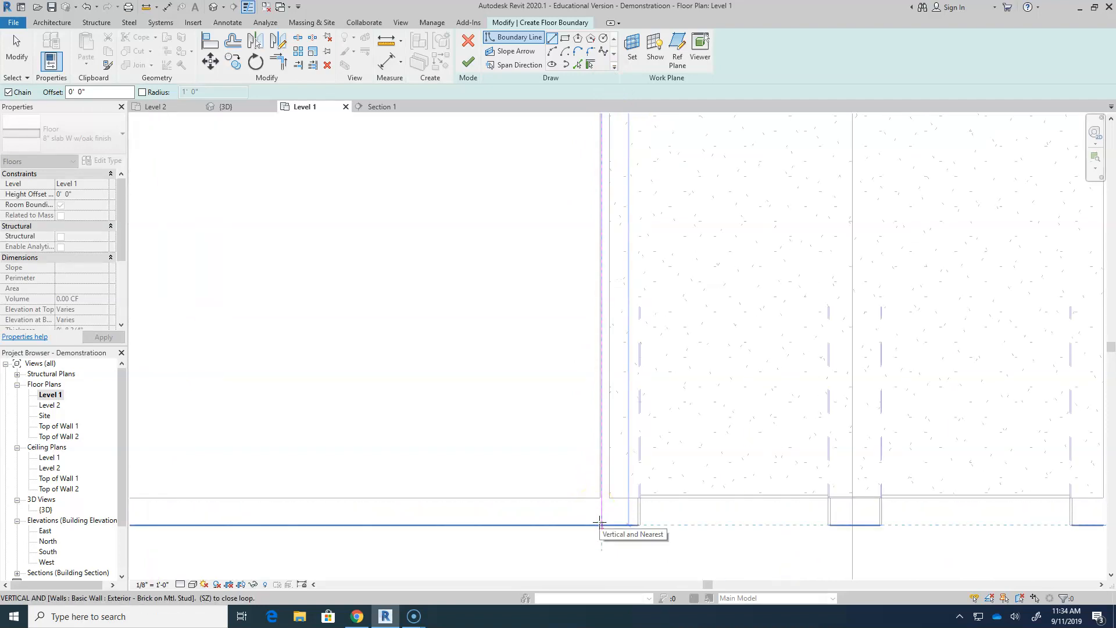
middle_click_drag(443, 516, 1005, 449)
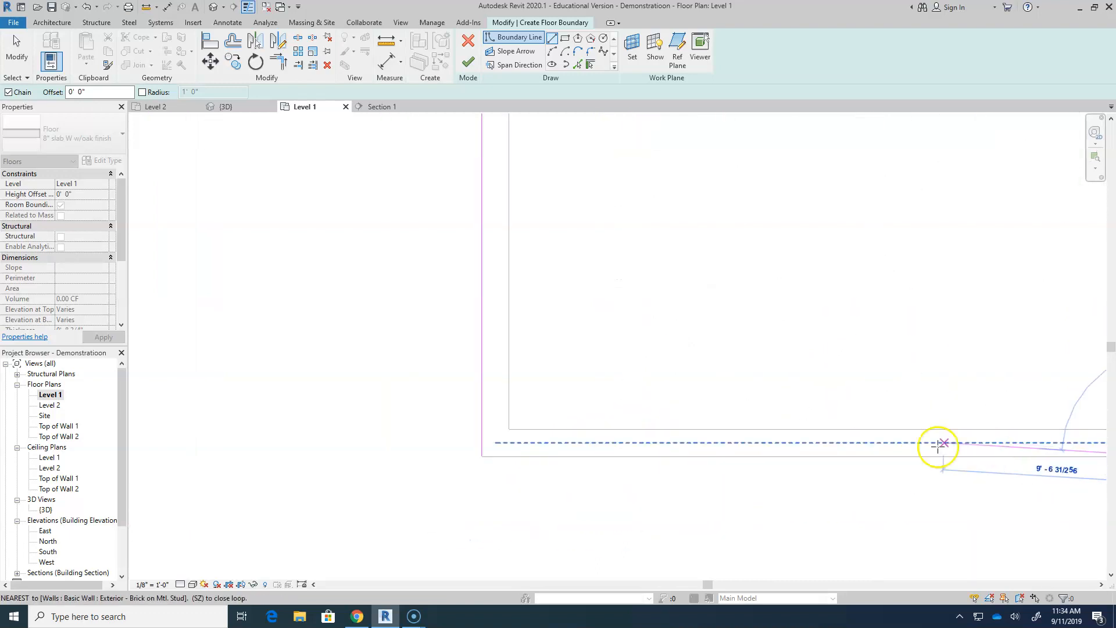
left_click(488, 459)
left_click(482, 457)
Finish the floor sketch for the large west room and deselect the new floor.
scroll(618, 472, "down", 2)
middle_click_drag(707, 486, 476, 481)
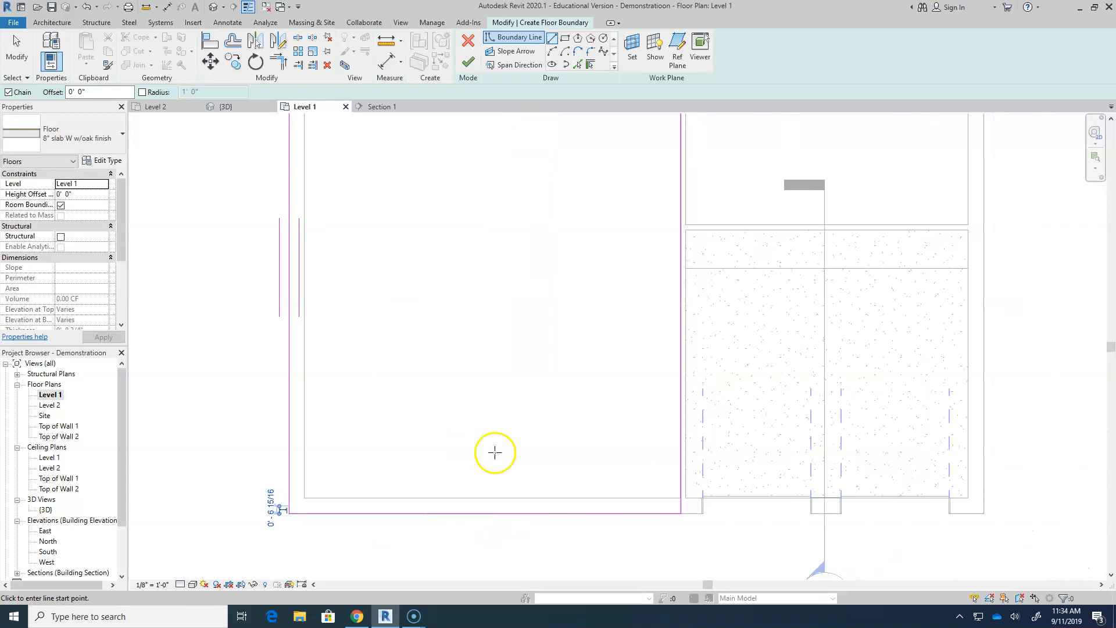
scroll(504, 424, "down", 2)
middle_click_drag(568, 359, 590, 410)
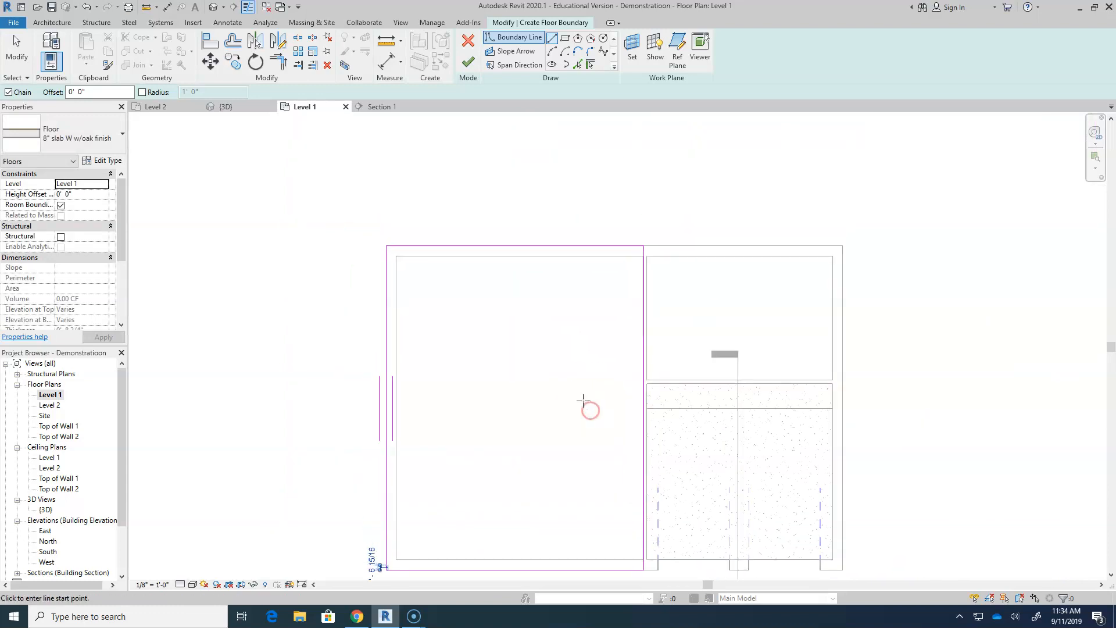
scroll(636, 311, "up", 1)
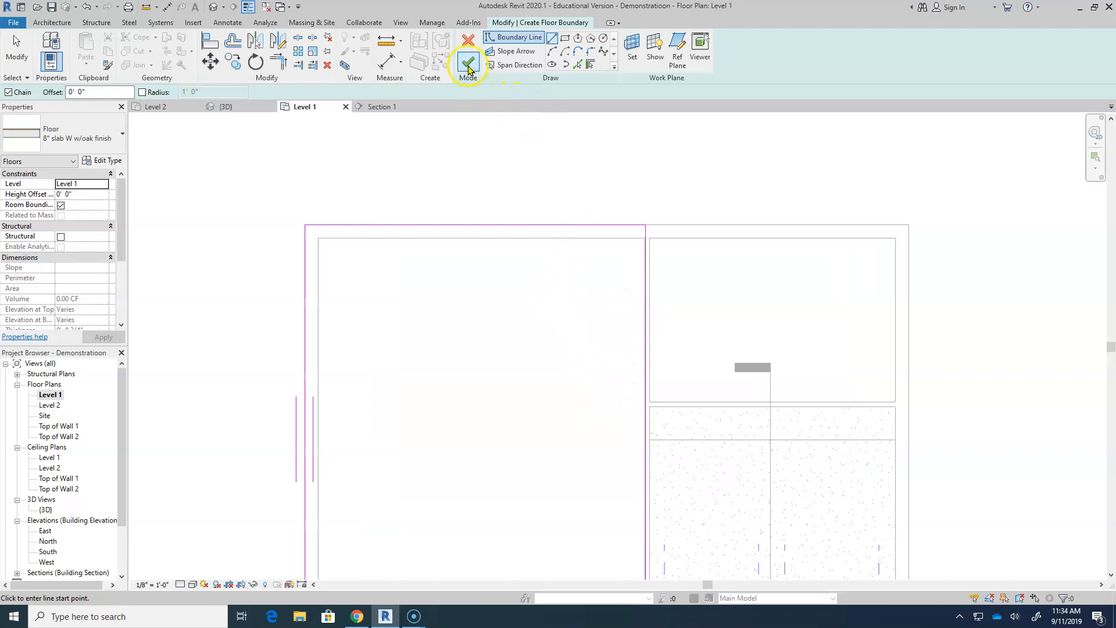
left_click(469, 64)
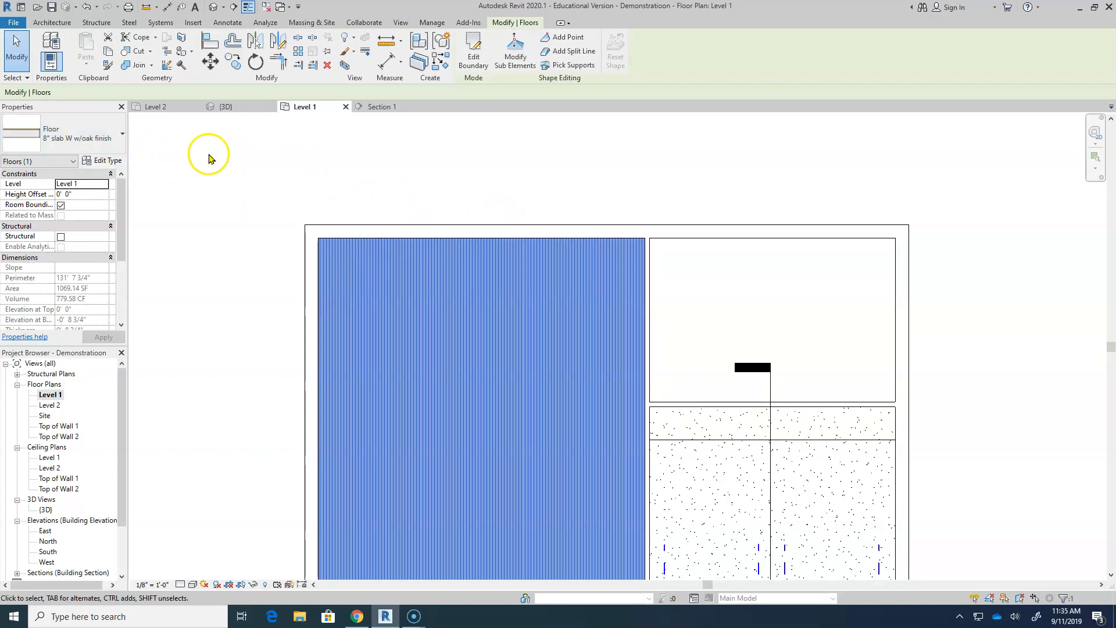
left_click(211, 158)
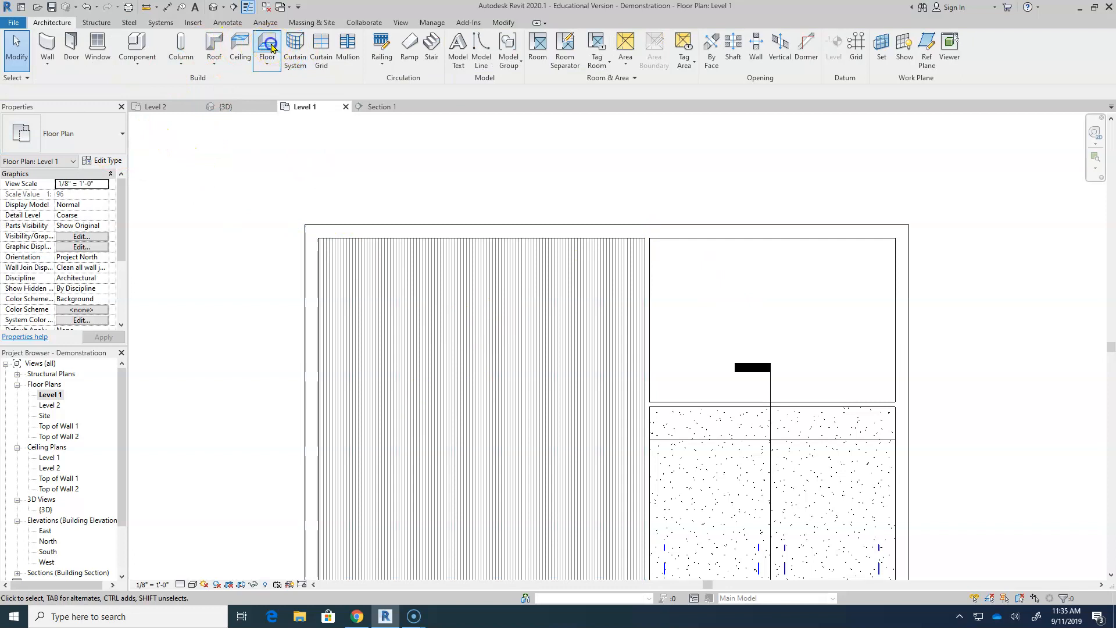
Start a new floor and duplicate the oak-finish slab type under the name 8" slab W w/tile.
left_click(268, 47)
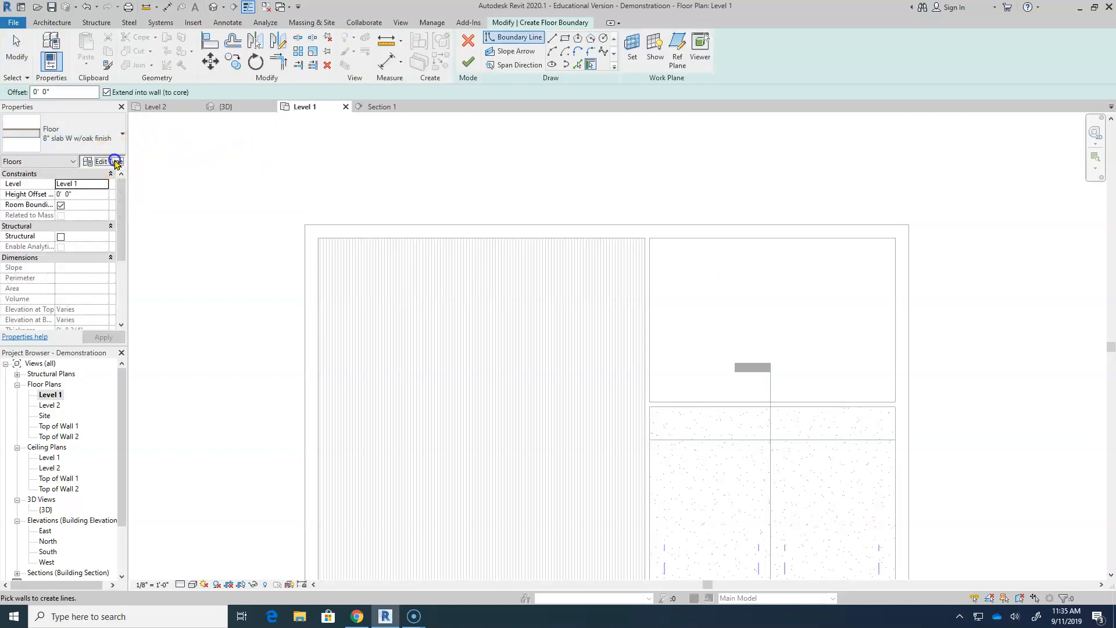
left_click(115, 162)
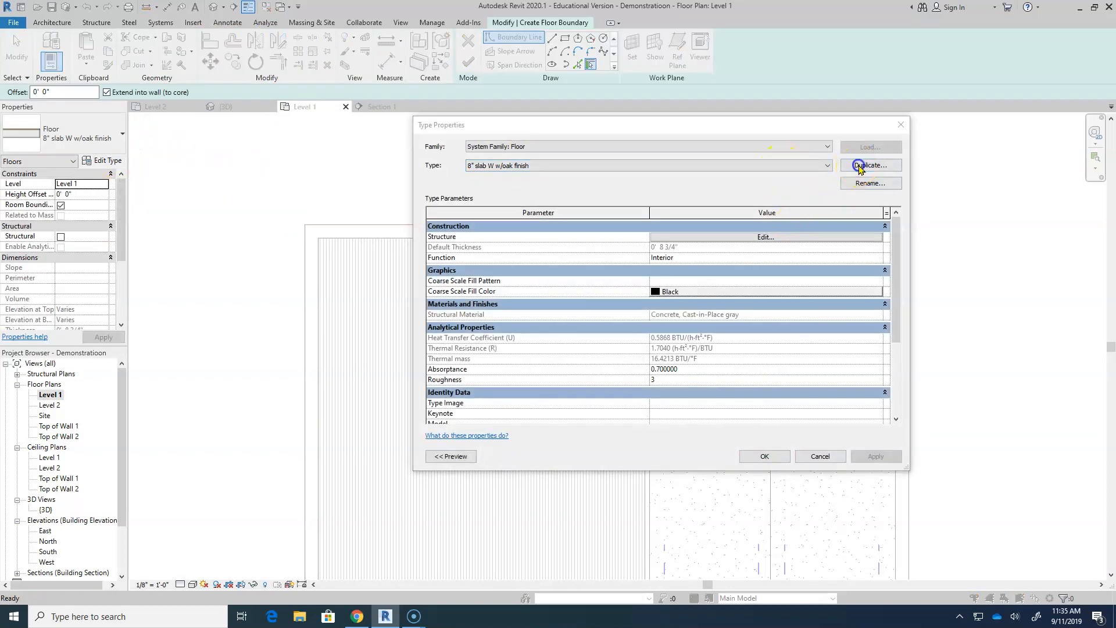
left_click(859, 167)
left_click_drag(682, 290, 672, 290)
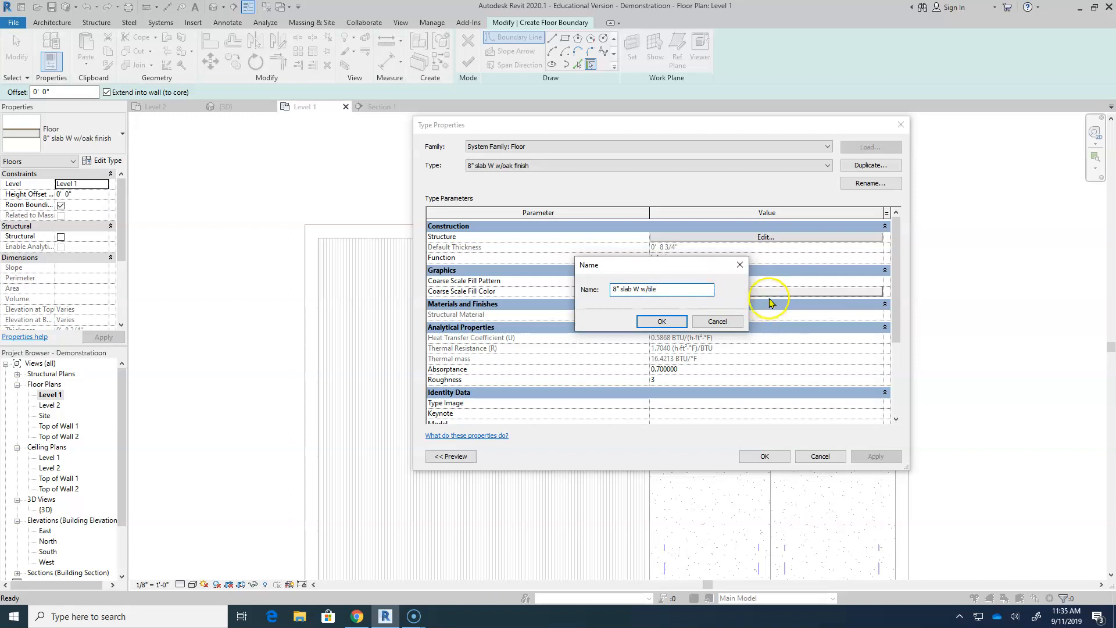
left_click(667, 319)
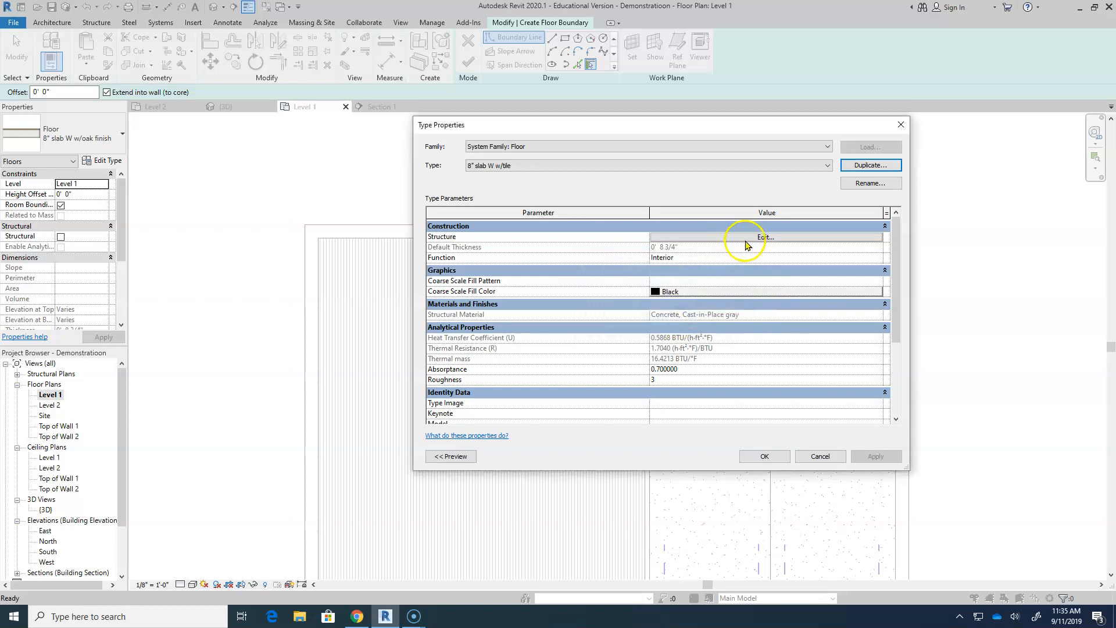
Change the top layer's material in the tile slab's structure to Tile, Porcelain, 4in and accept the assembly and type properties.
left_click(746, 241)
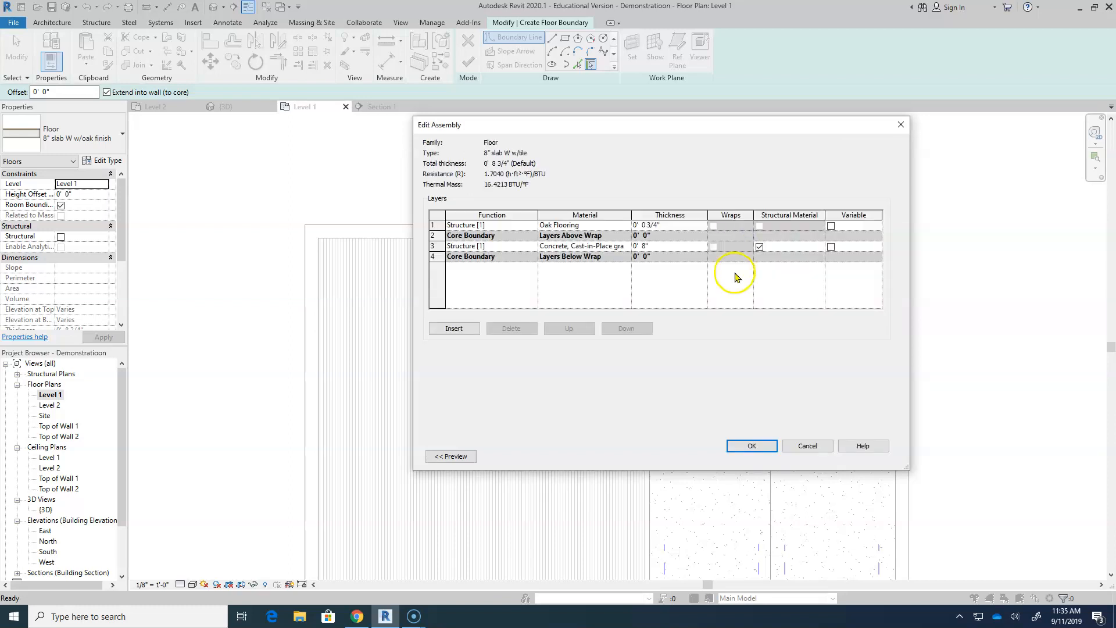
left_click(621, 226)
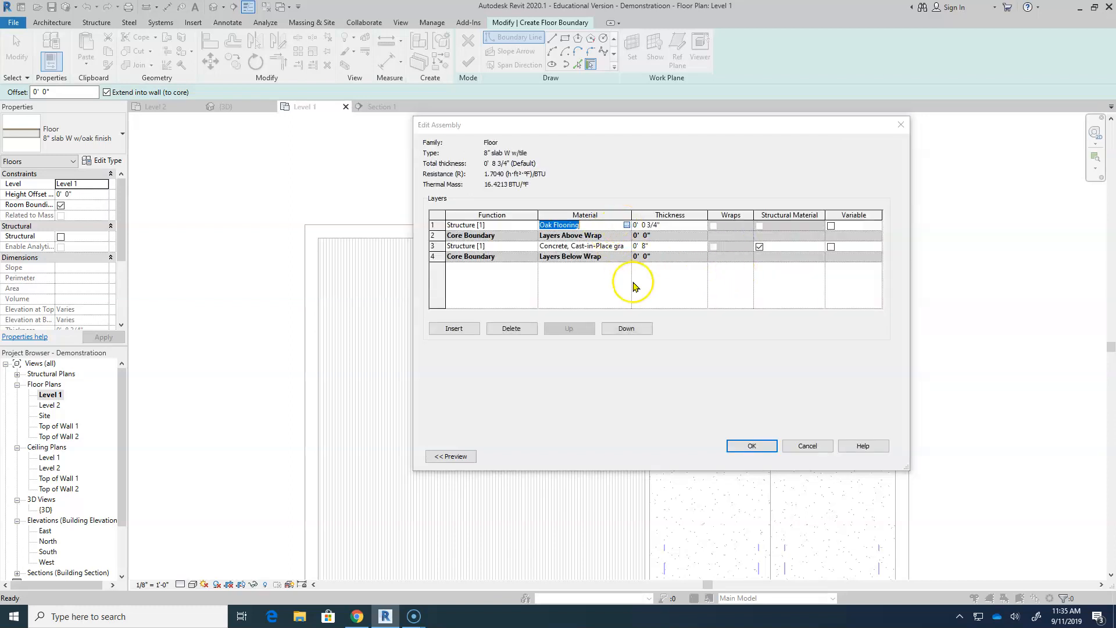
left_click(627, 225)
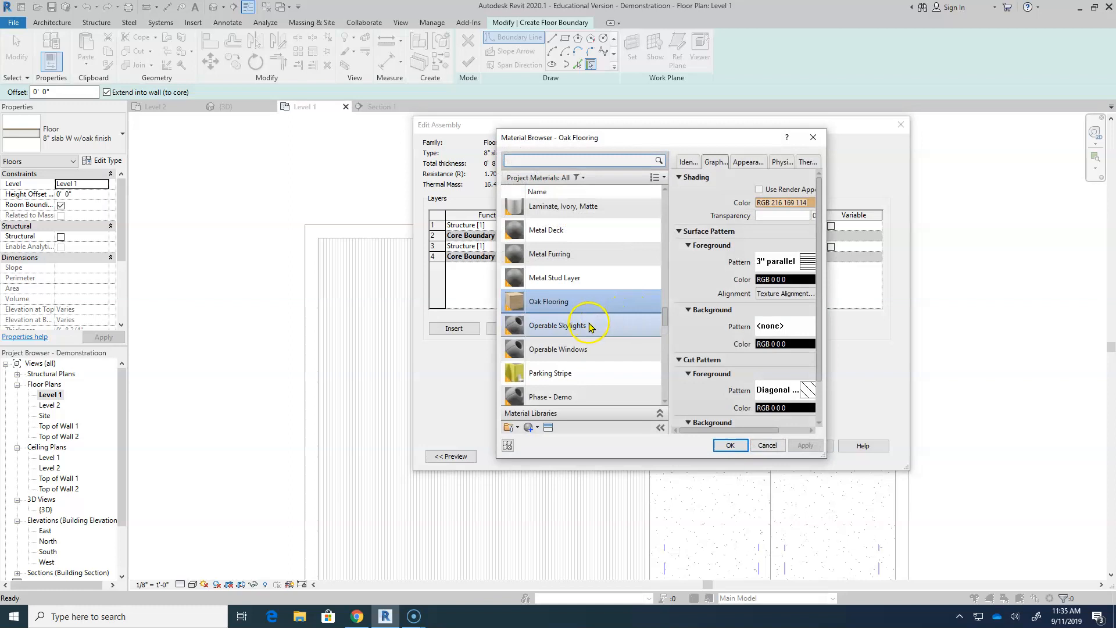
scroll(590, 327, "up", 8)
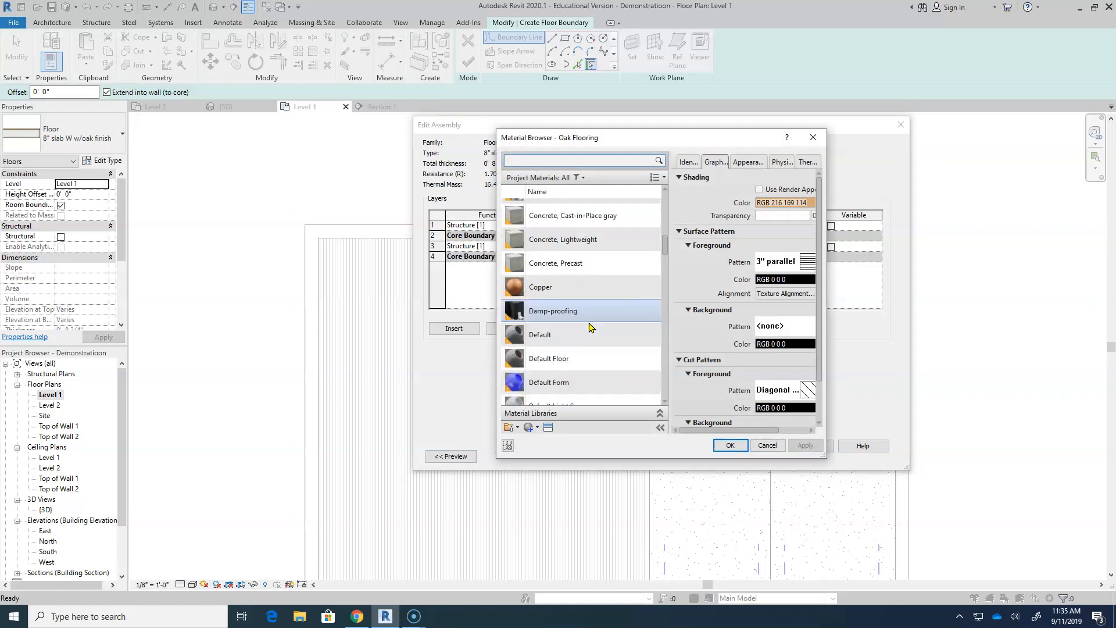
scroll(590, 328, "up", 8)
scroll(590, 327, "up", 2)
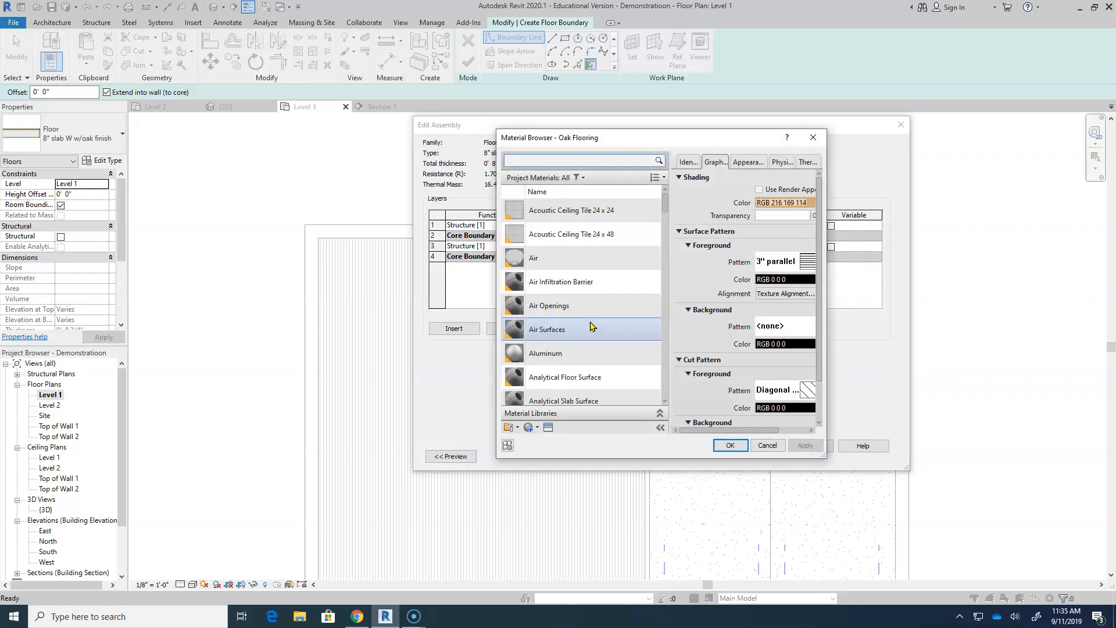
scroll(590, 328, "down", 15)
scroll(590, 326, "down", 4)
left_click(574, 303)
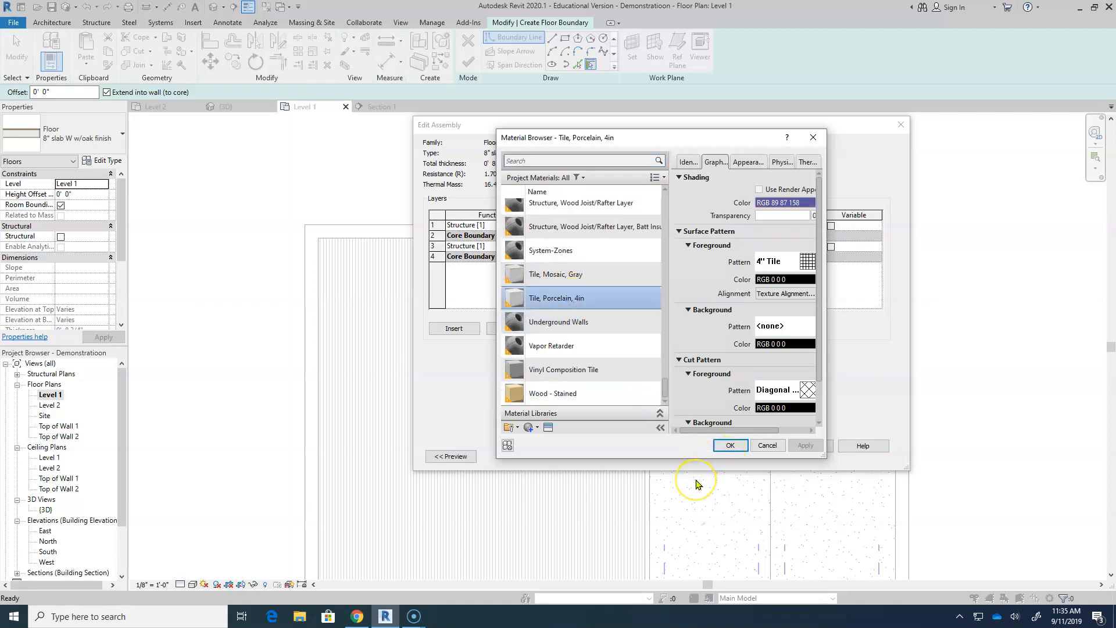
left_click(732, 447)
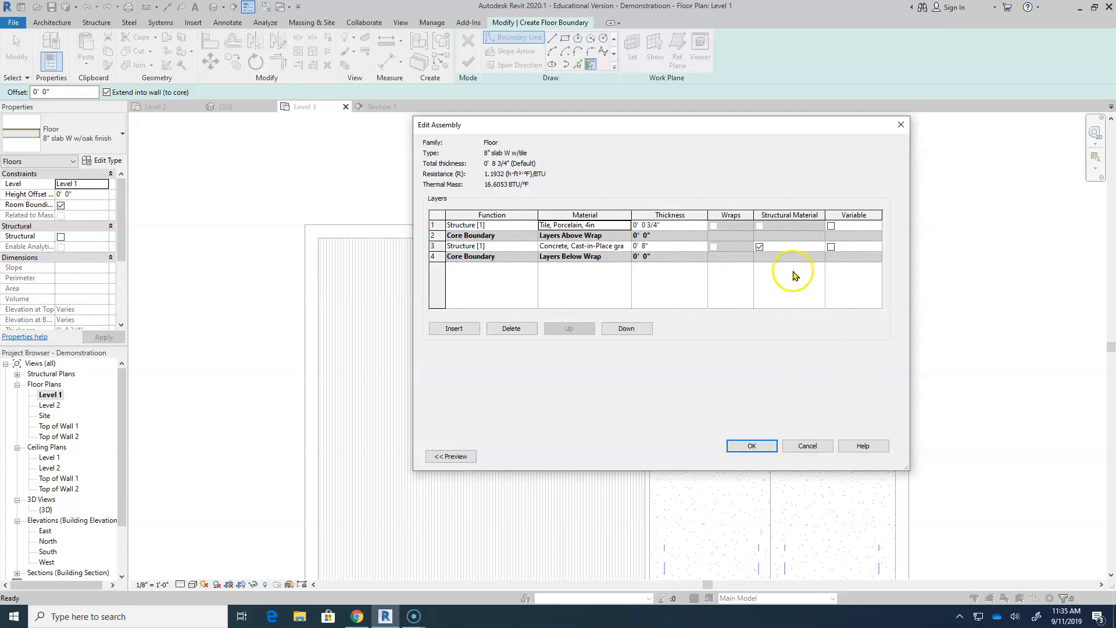
left_click(752, 447)
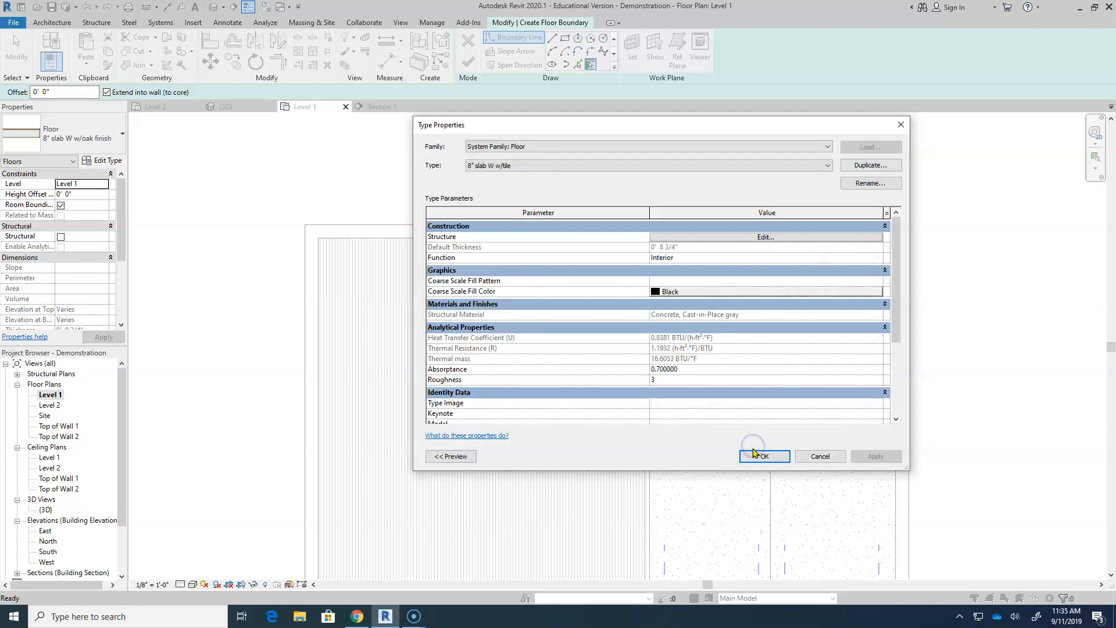
left_click(763, 456)
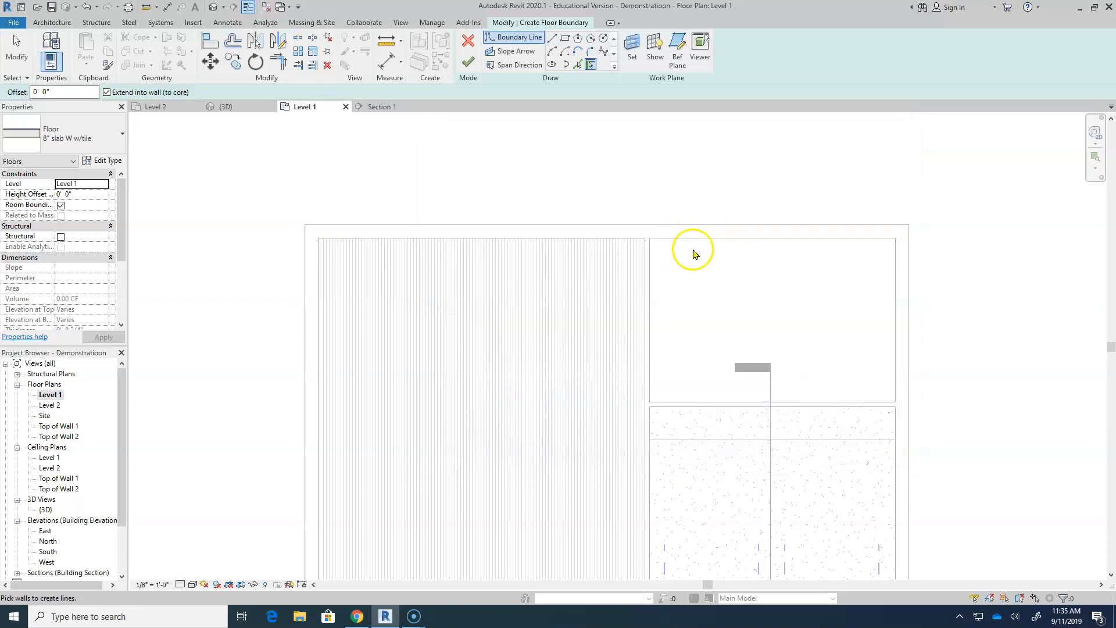
Draw straight floor boundary lines along the northeast room's north wall exterior face, then down the east wall to the partition south of the room.
left_click(550, 39)
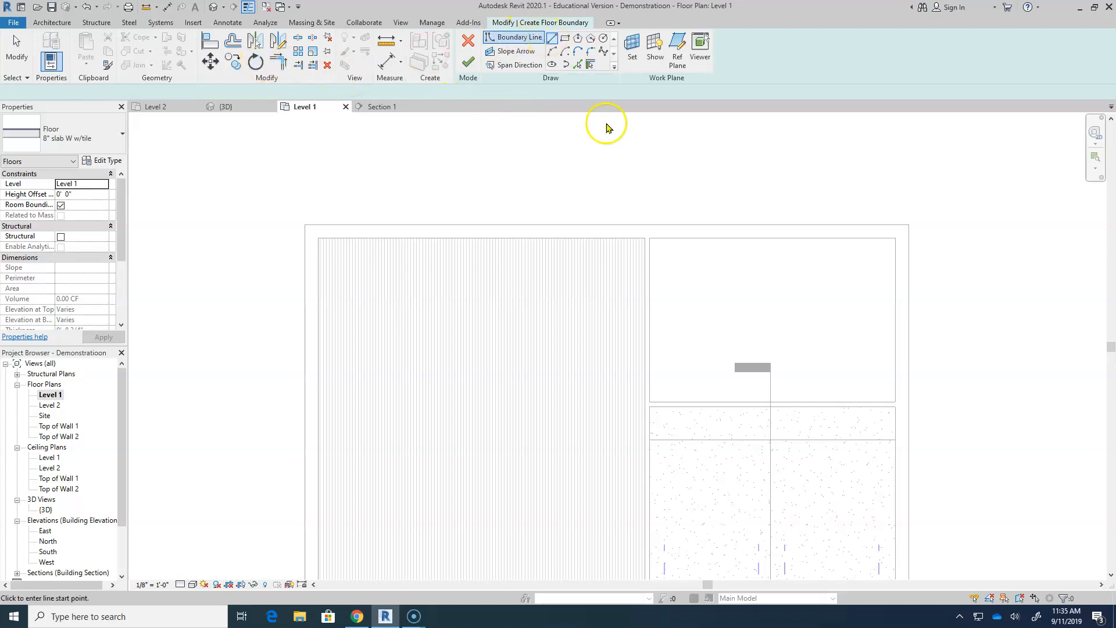
left_click(646, 225)
left_click(908, 224)
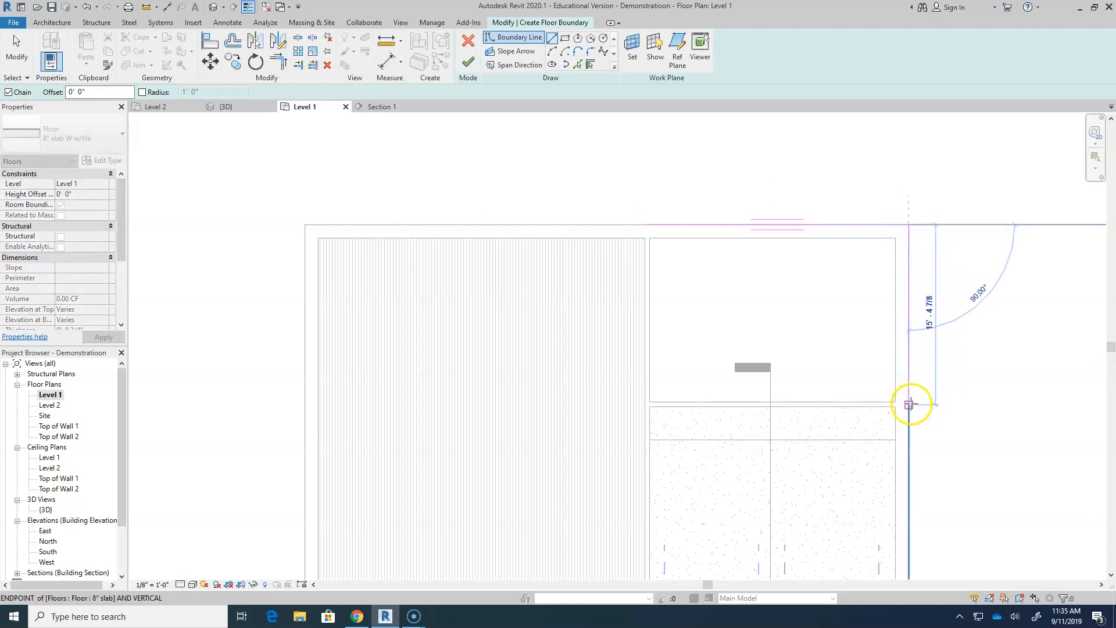
scroll(909, 404, "up", 5)
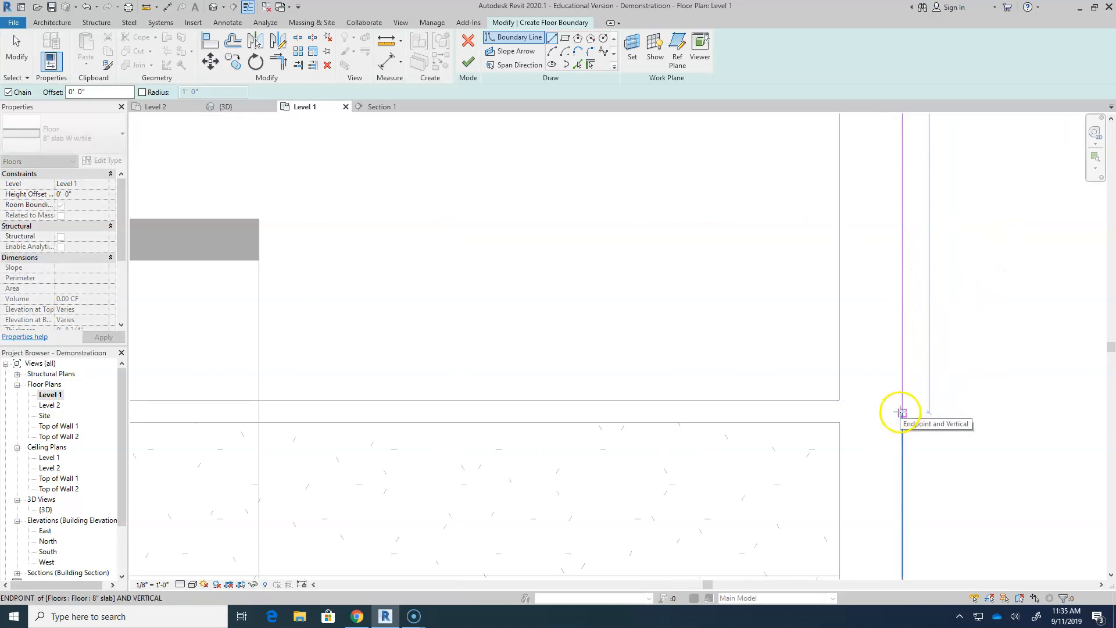
left_click(901, 412)
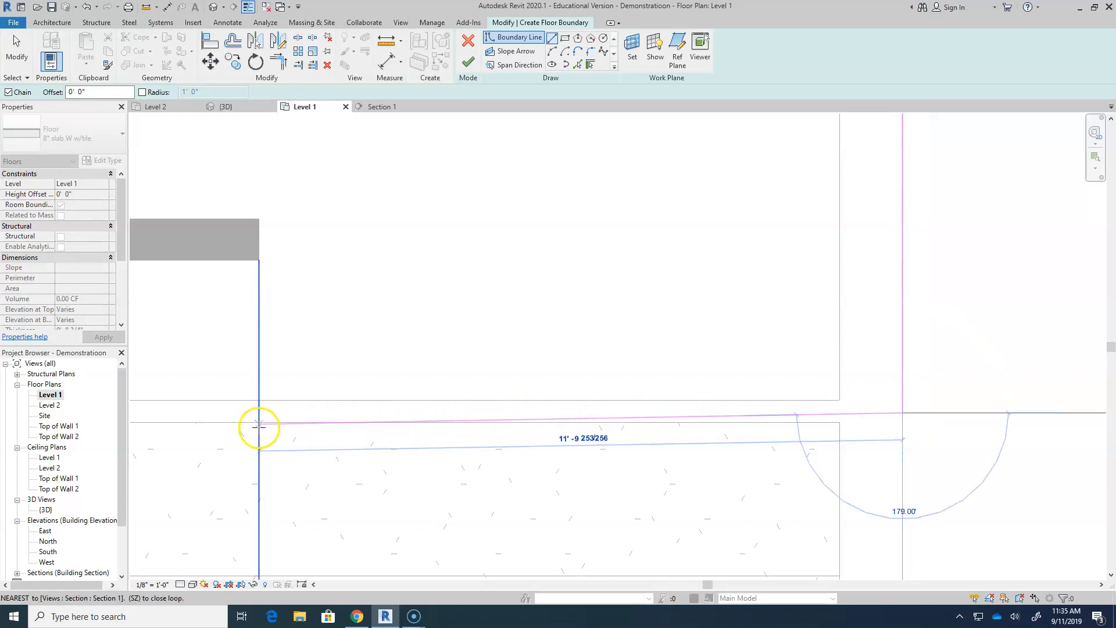
Continue the boundary west along the center of the room's south partition, then up the west partition to the north wall's exterior face.
middle_click_drag(257, 423, 773, 411)
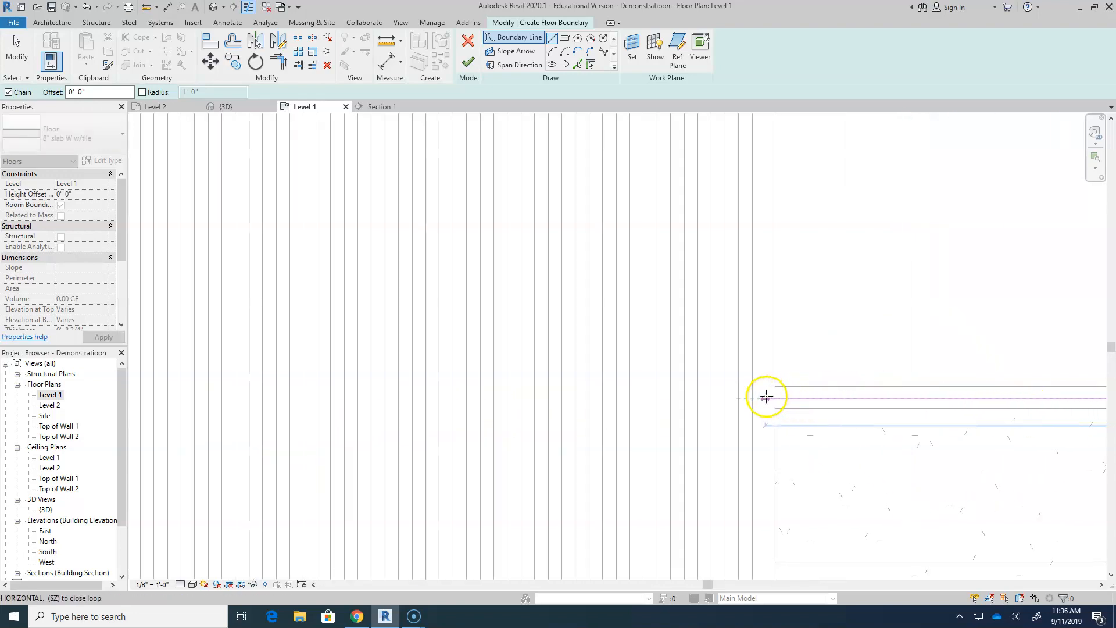
left_click(766, 398)
middle_click_drag(767, 267, 763, 471)
scroll(786, 202, "down", 2)
middle_click_drag(783, 205, 768, 439)
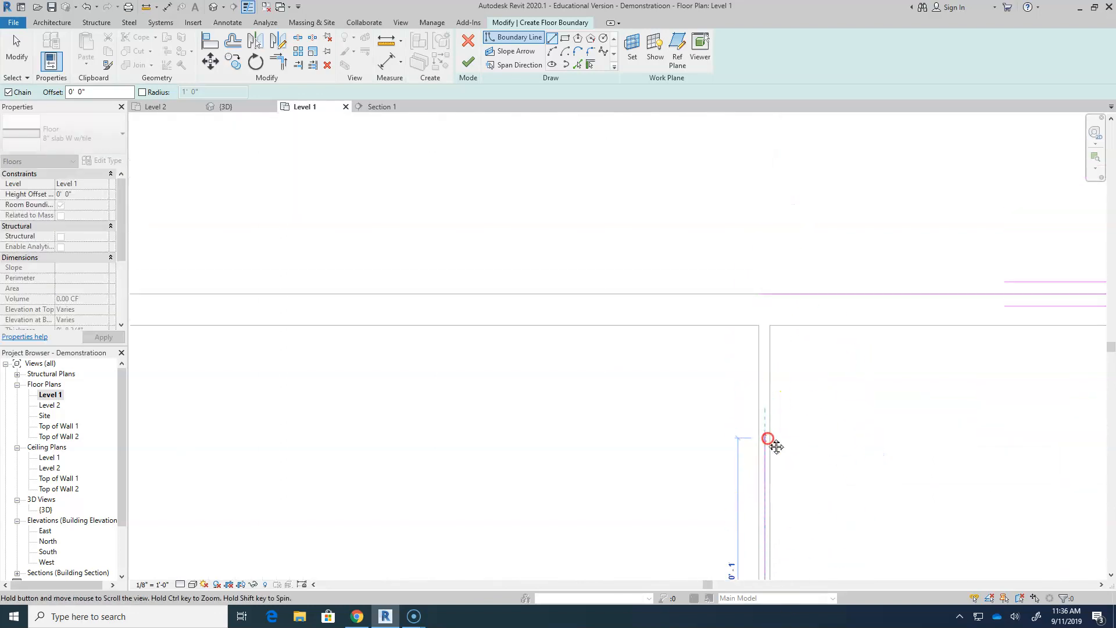
left_click(765, 294)
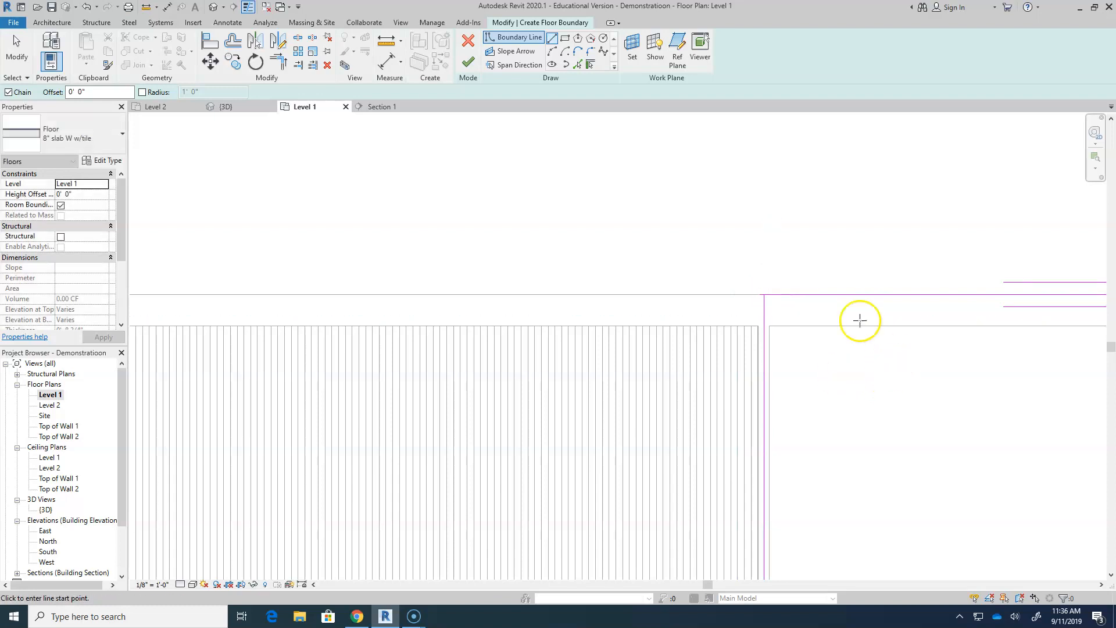
key("Escape")
Trim the overshooting north boundary line to a clean corner with the west partition's boundary line.
scroll(818, 302, "up", 3)
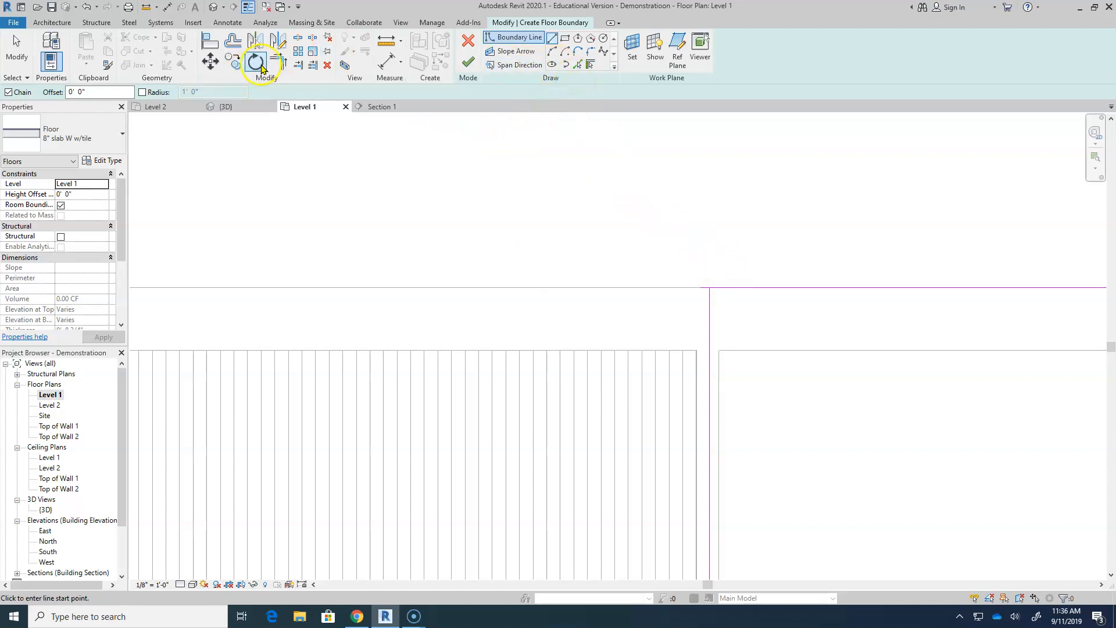
left_click(272, 64)
left_click(709, 308)
left_click(723, 287)
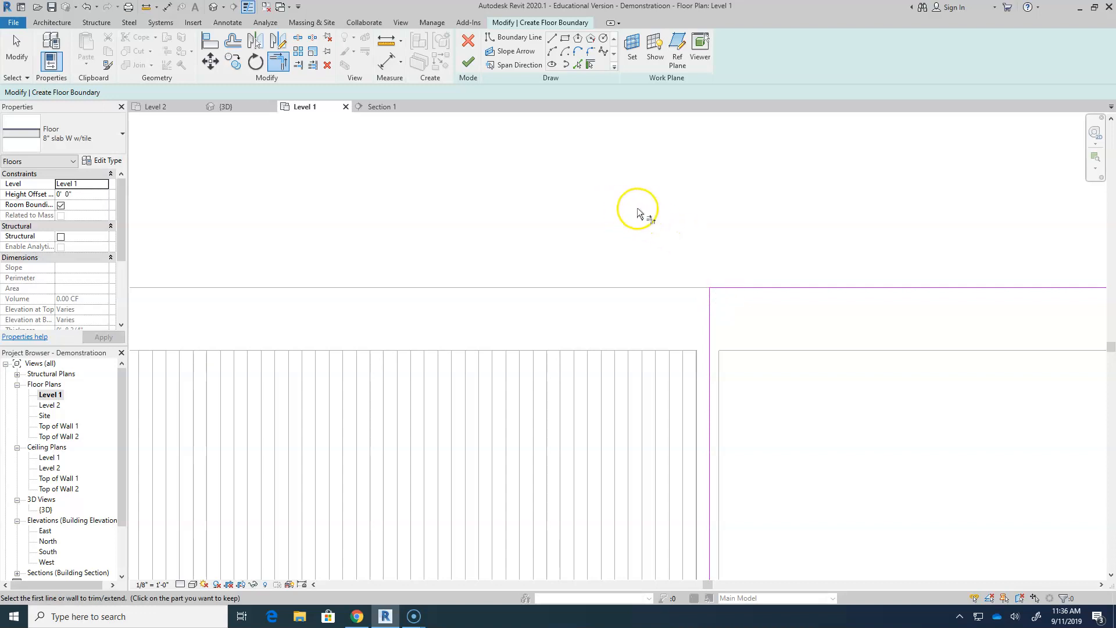
Finish the tile floor sketch for the northeast room and deselect the new floor.
left_click(468, 69)
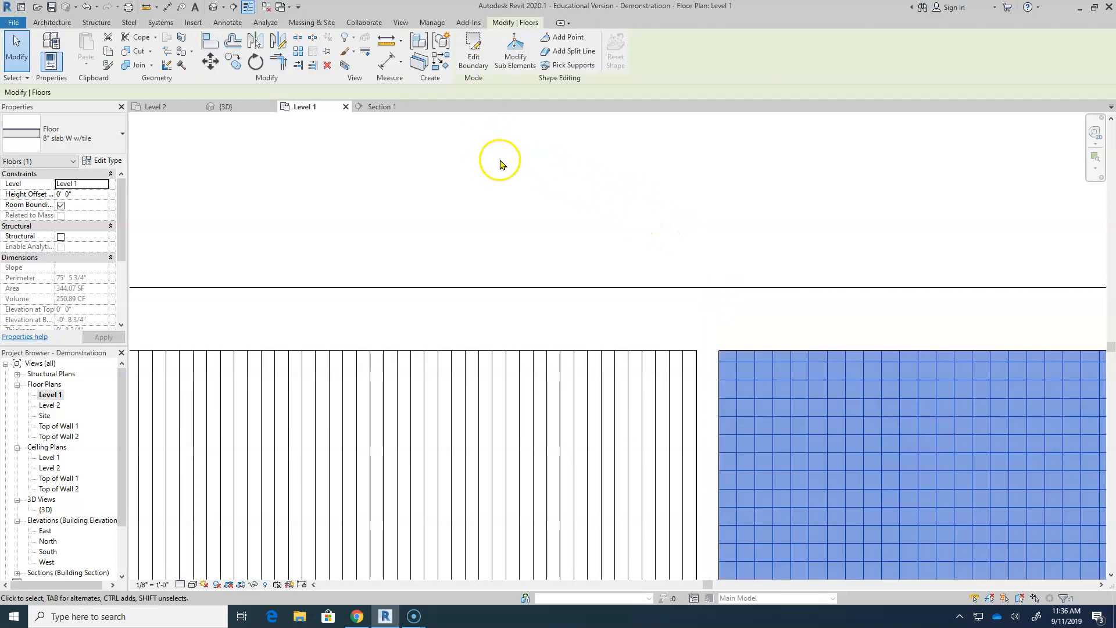
scroll(518, 237, "down", 5)
middle_click_drag(530, 315, 611, 251)
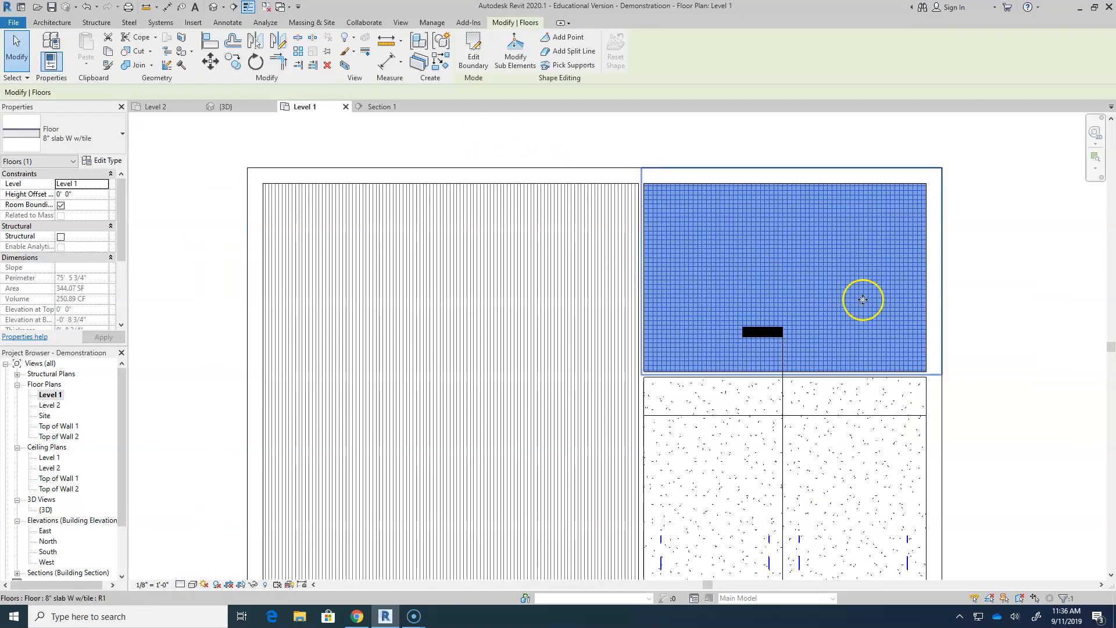
scroll(797, 351, "down", 2)
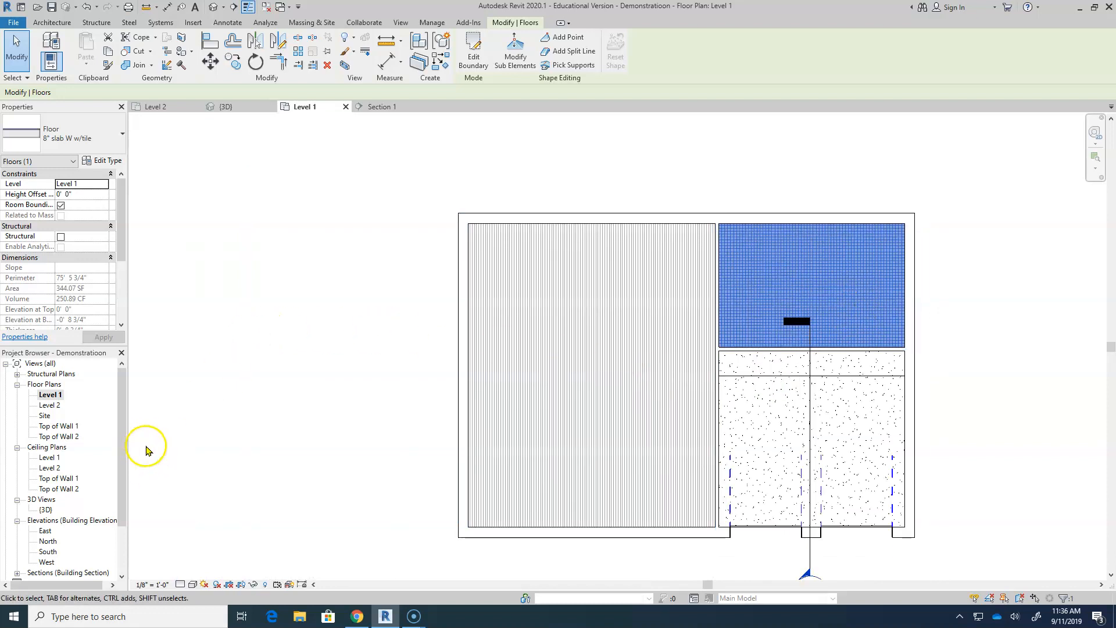
left_click(147, 447)
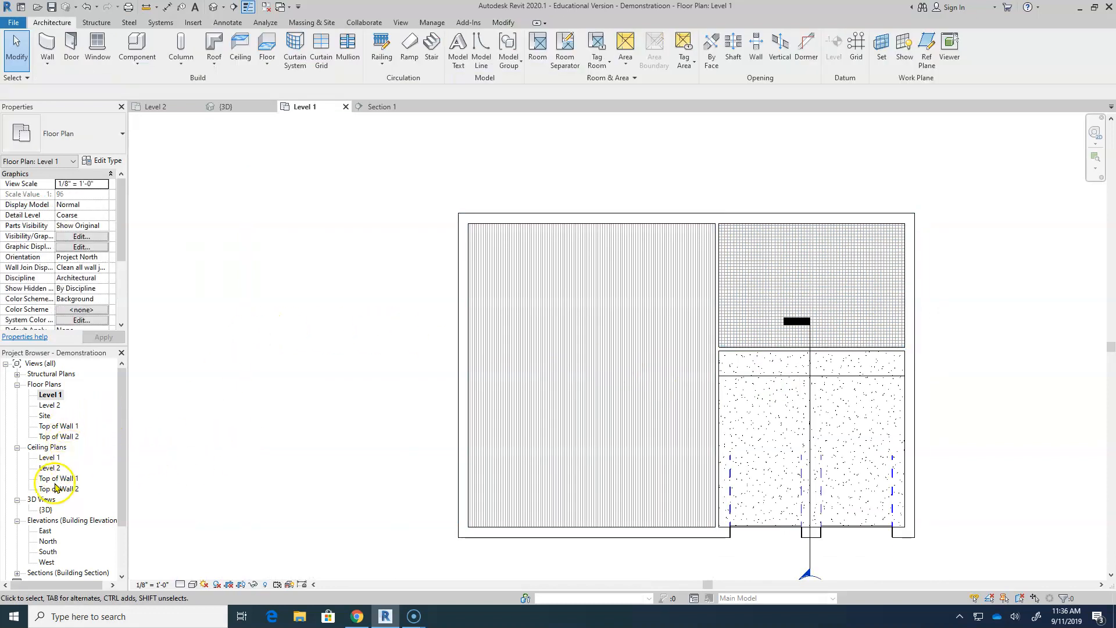
Open the default 3D view and temporarily hide the Level 2 and Level 1 drywall ceilings.
double_click(47, 509)
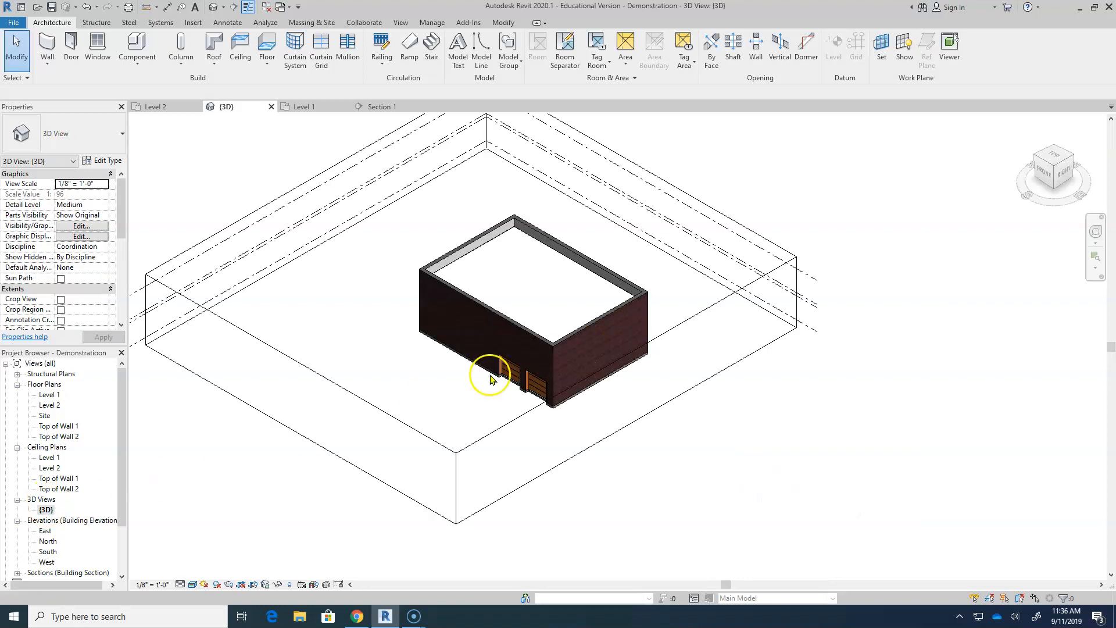
key("Tab")
left_click(598, 277)
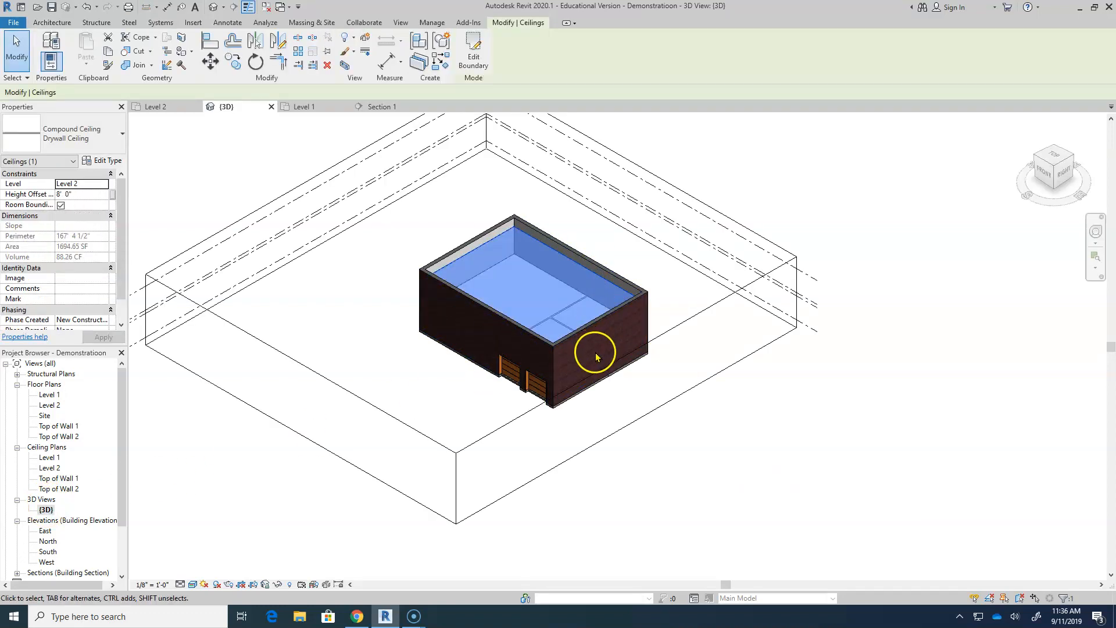
left_click(279, 585)
left_click(299, 557)
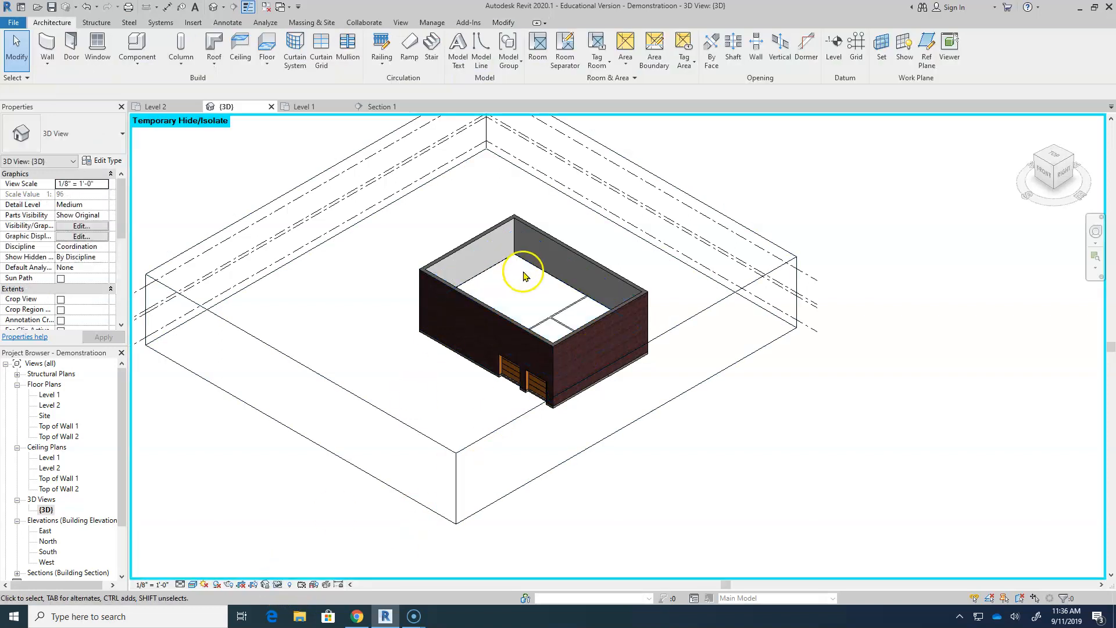
left_click(547, 267)
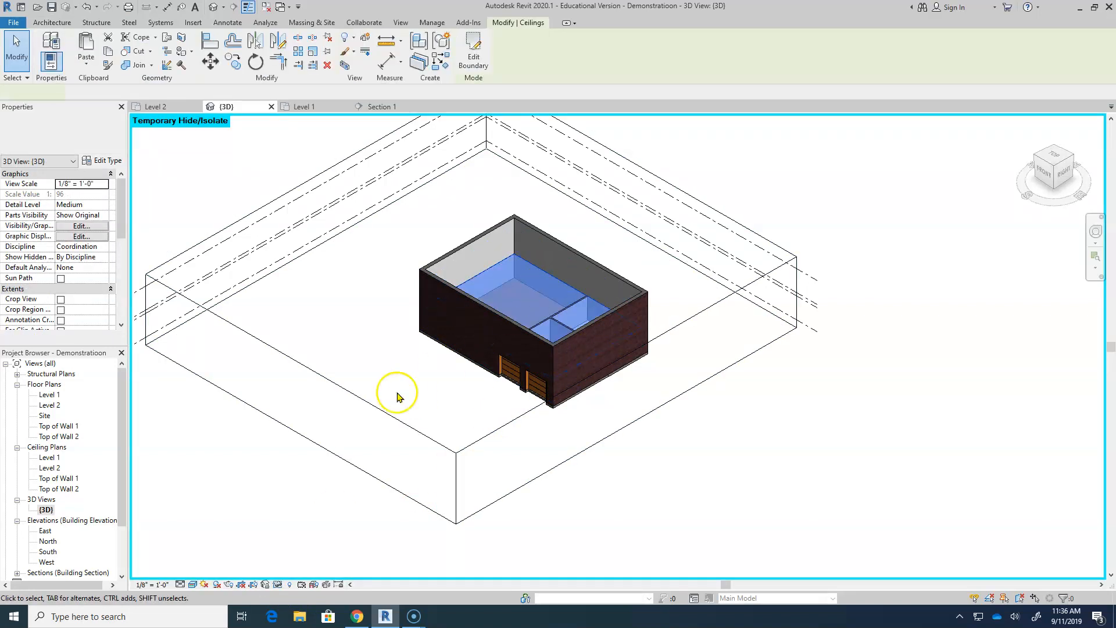
left_click(278, 584)
left_click(299, 555)
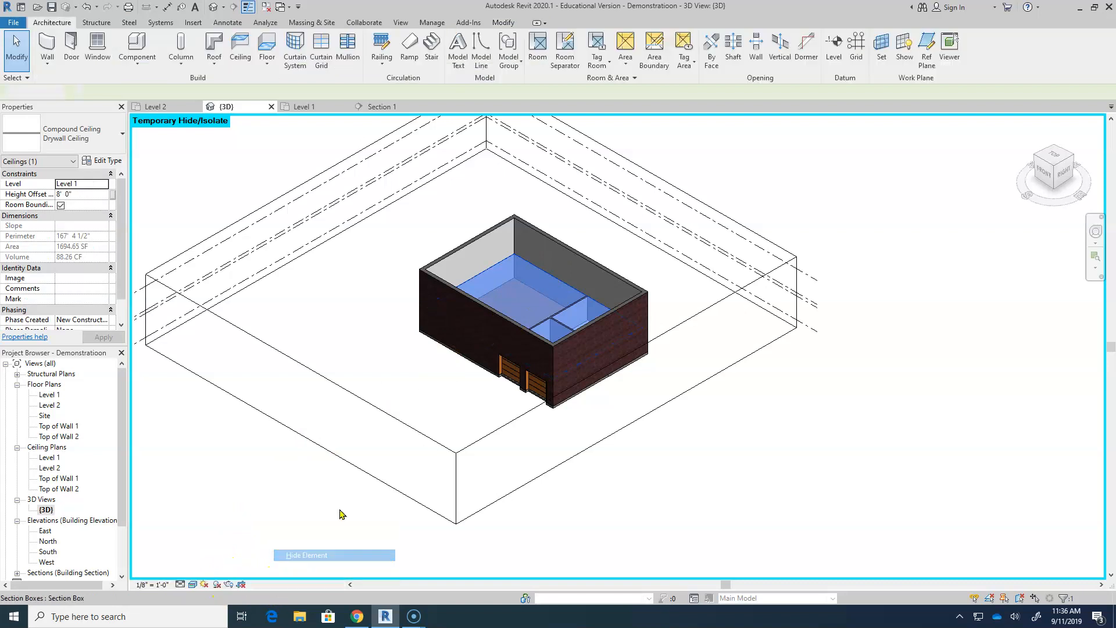
Examine the oak, tile and garage floors from above, then inspect the slab undersides and edges below the brick walls.
mouse_move(605, 321)
middle_mouse_down("shift")
mouse_move(633, 419)
mouse_move(595, 312)
middle_mouse_up("shift")
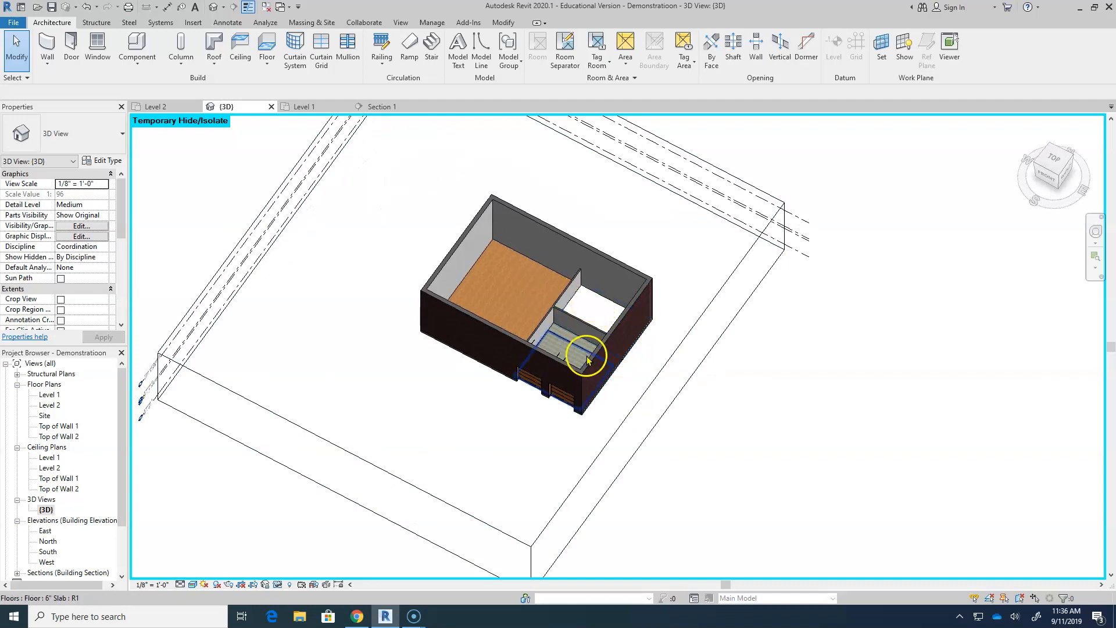
scroll(566, 347, "down", 2)
scroll(568, 340, "up", 5)
middle_click_drag(617, 289, 388, 212, "shift")
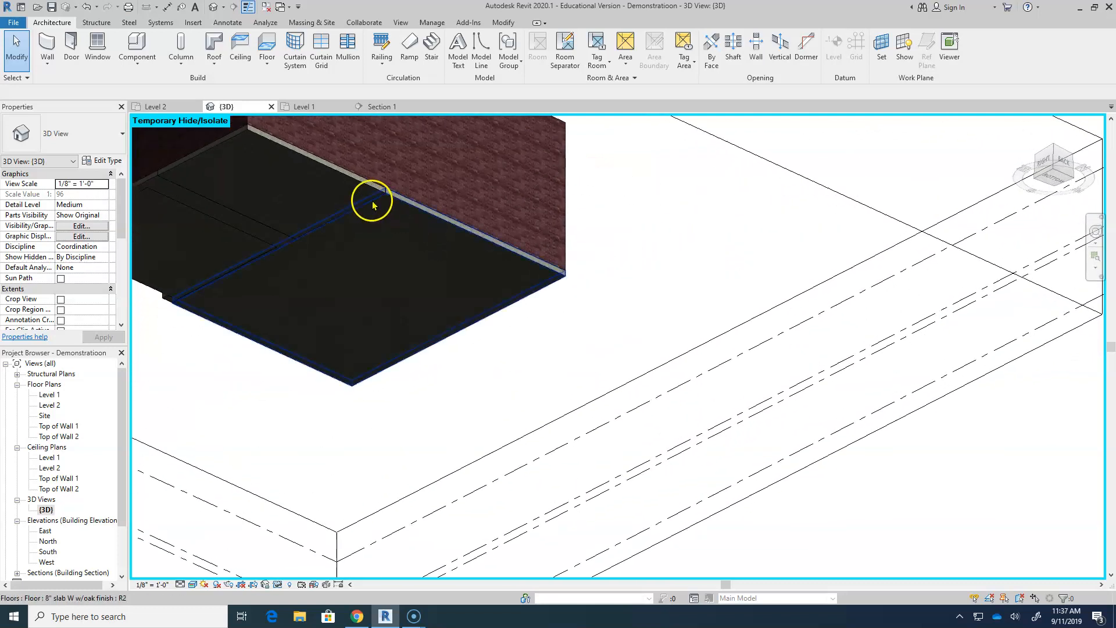
scroll(372, 199, "down", 2)
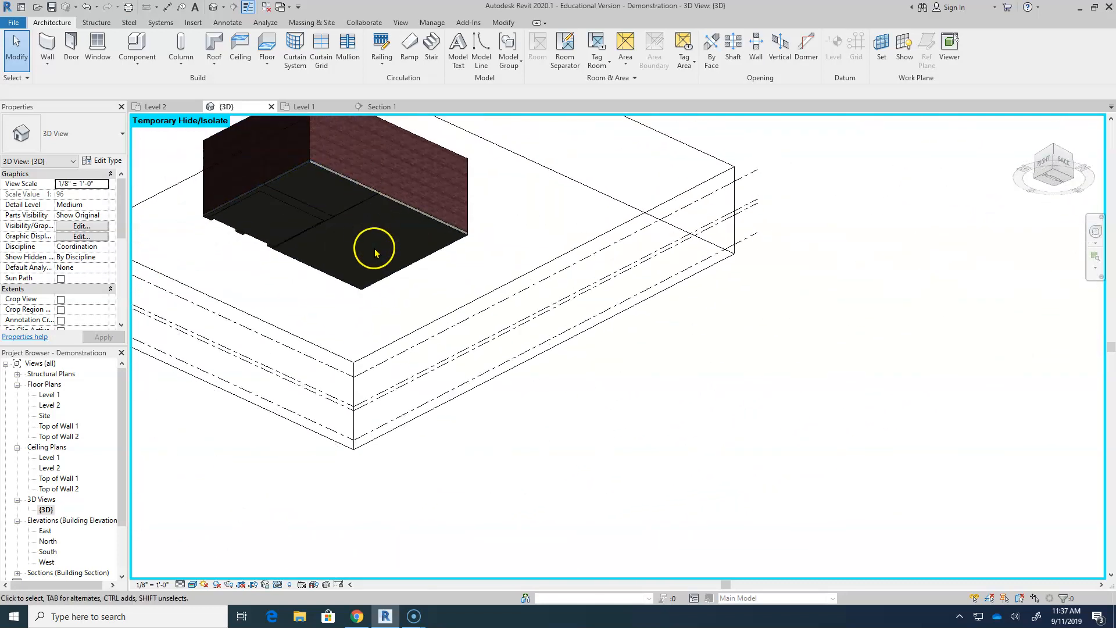
middle_click_drag(370, 238, 407, 256, "shift")
scroll(269, 219, "up", 4)
left_click(403, 211)
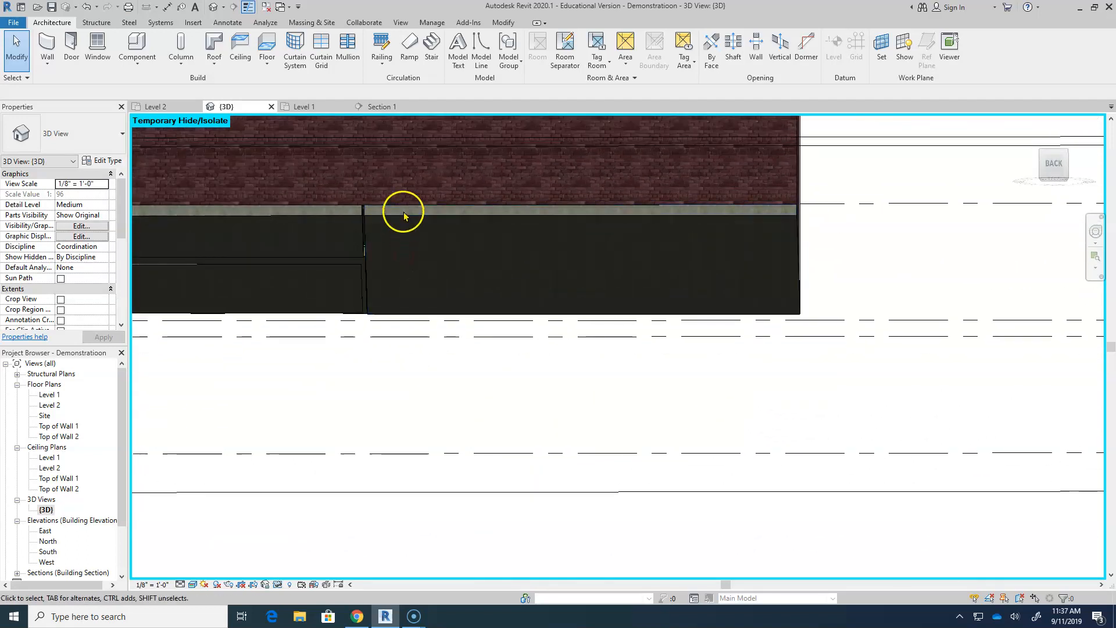
Try to join the geometry of the oak-finish floor slab with the adjacent tile-finish floor slab below the brick wall.
left_click(405, 217)
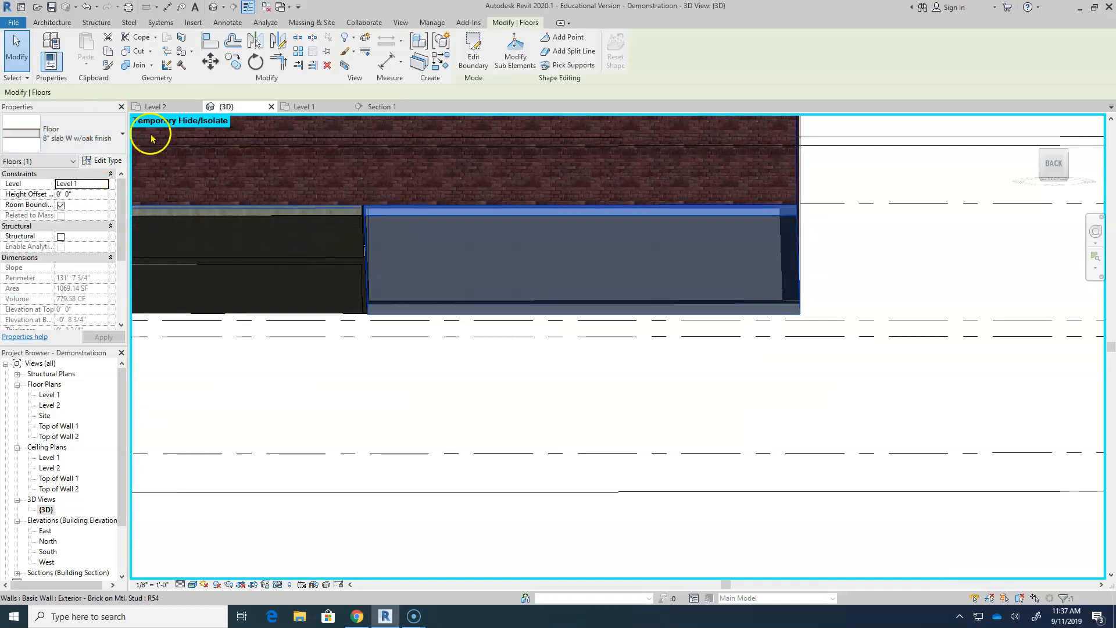
key("Escape")
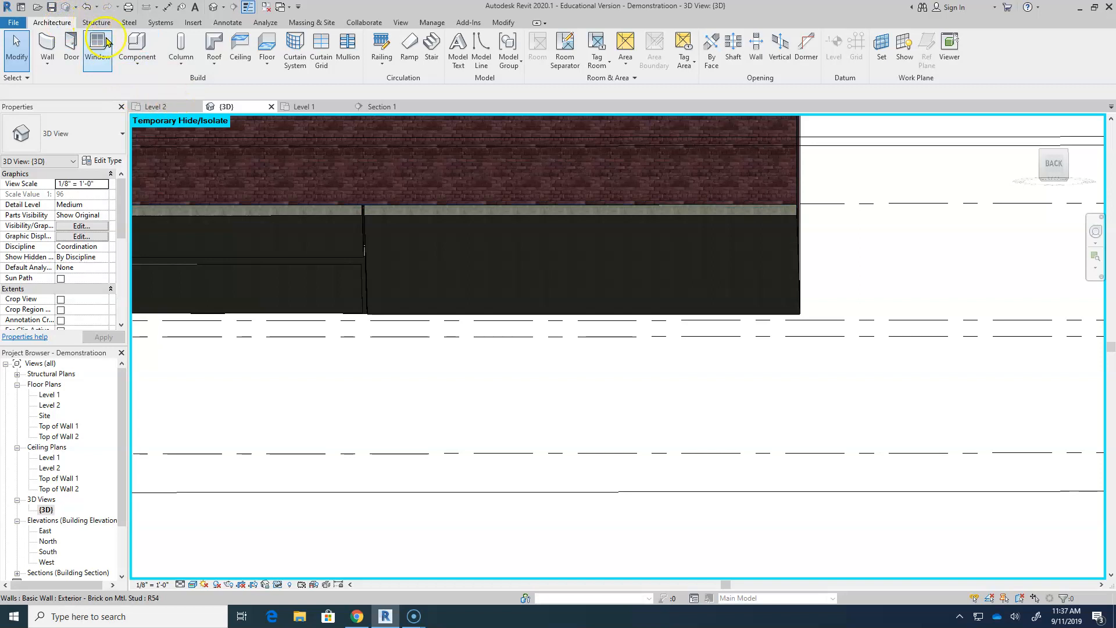
left_click(503, 23)
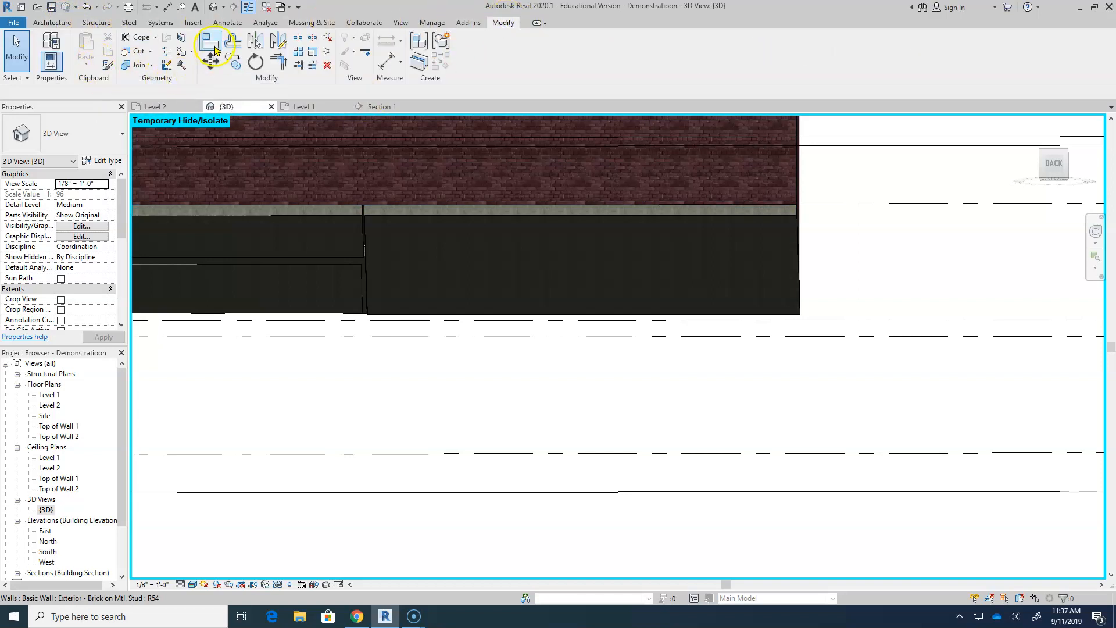
left_click(139, 65)
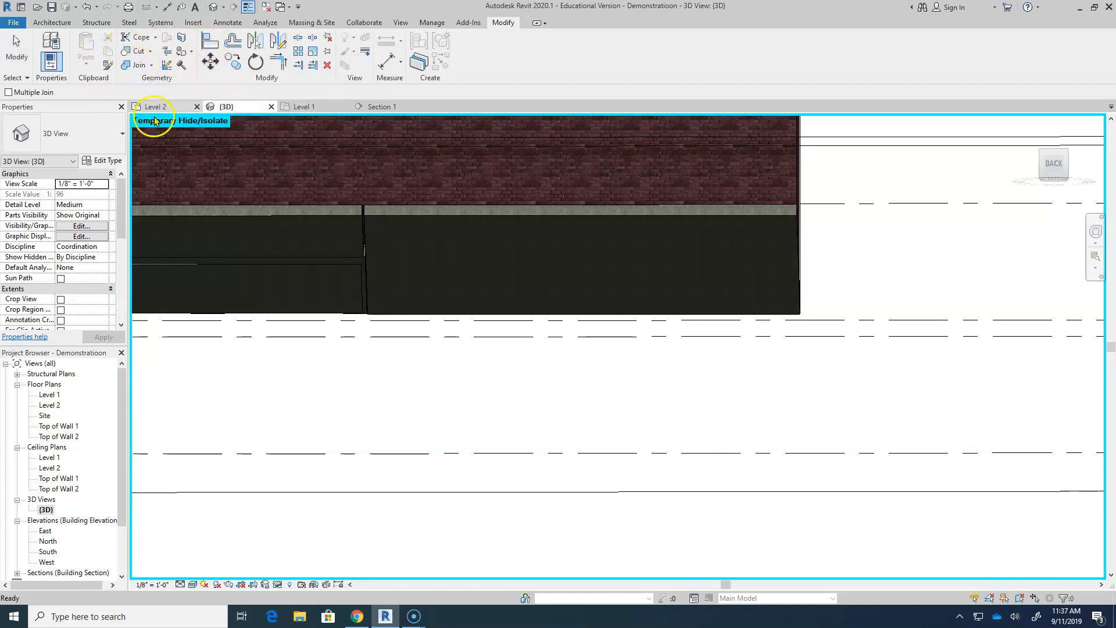
left_click(410, 213)
left_click(347, 214)
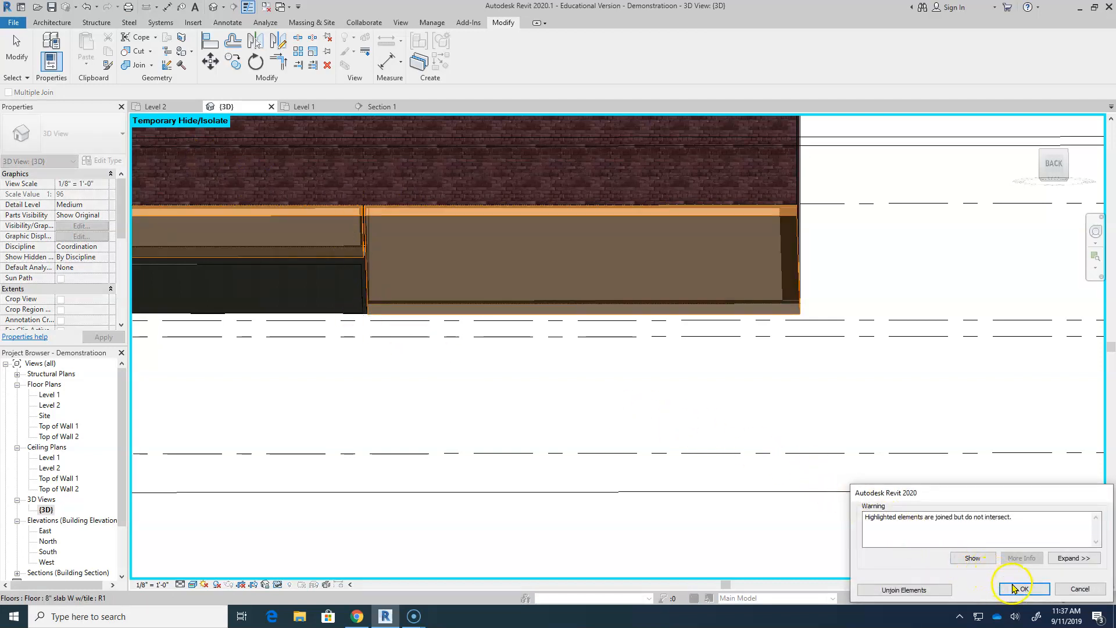
left_click(1064, 589)
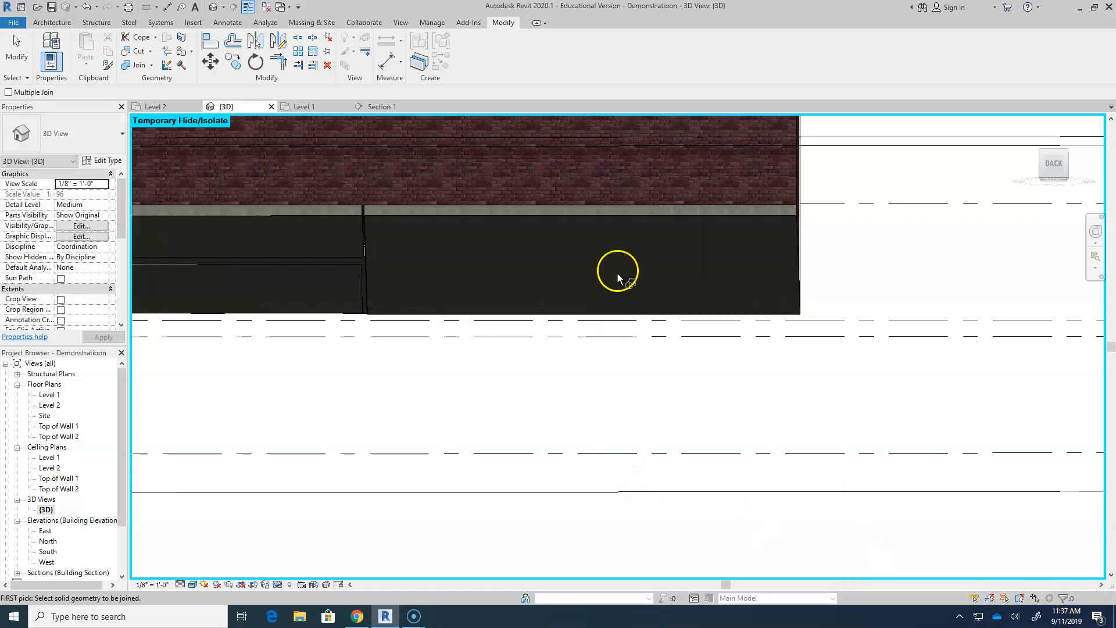
scroll(399, 291, "down", 2)
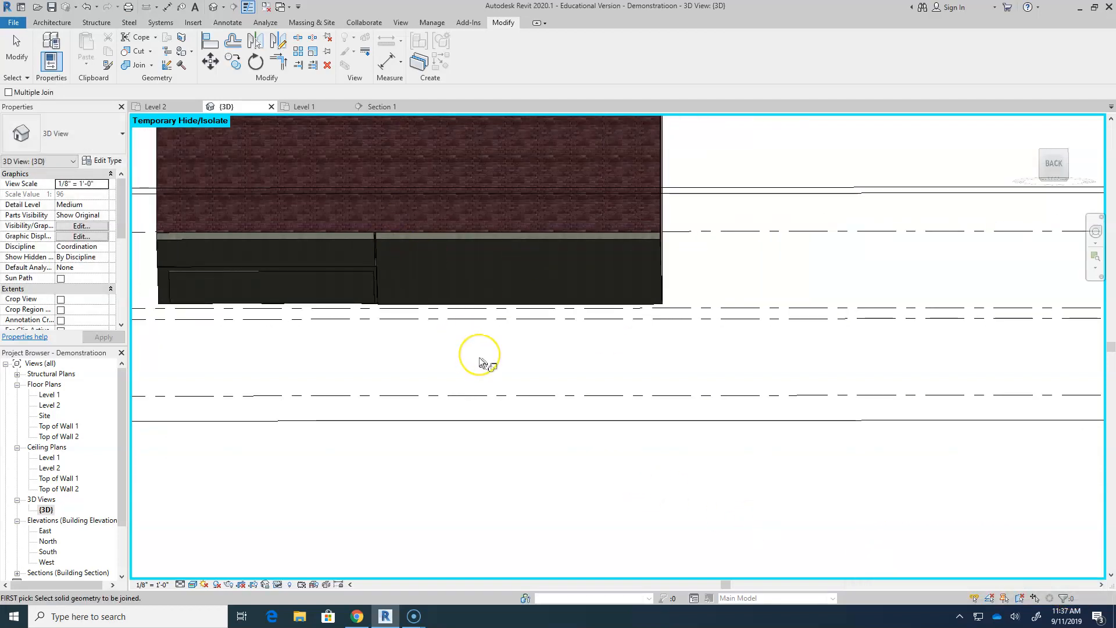
middle_click_drag(486, 366, 735, 499, "shift")
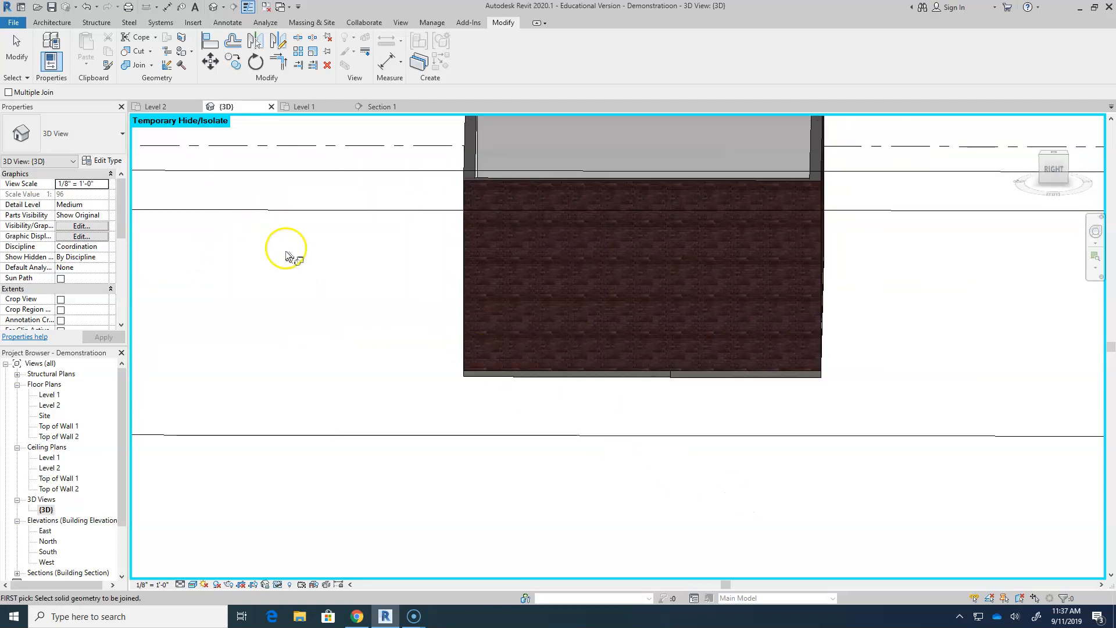